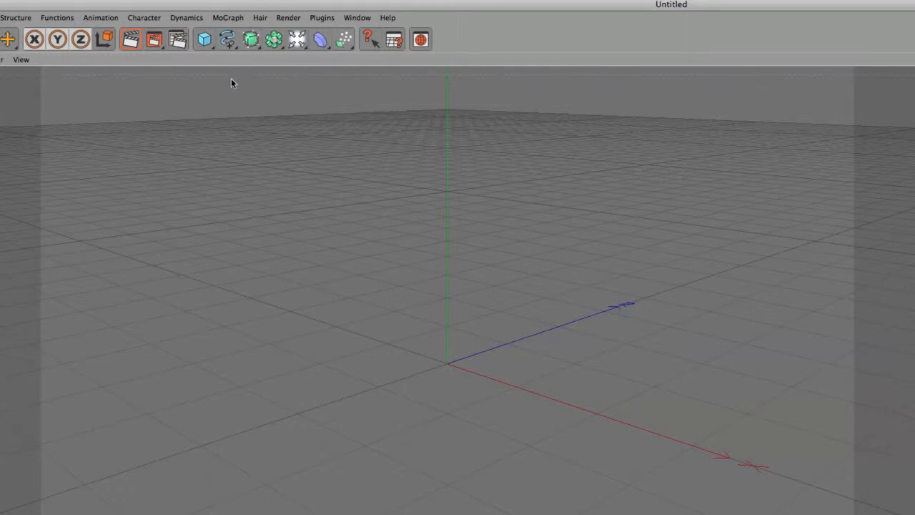
Add a cube and a Rectangle spline to the scene and move them apart to opposite sides of the origin
{"action": "left_click", "coordinate": [204, 40]}
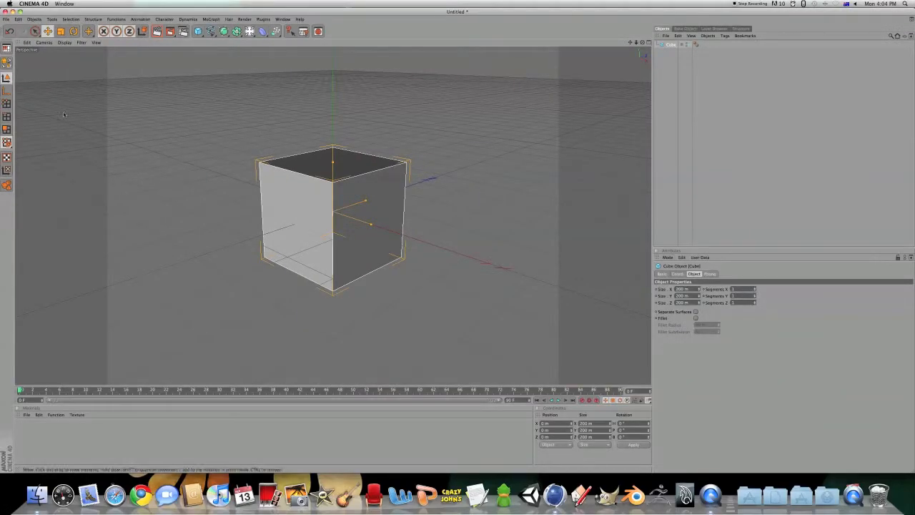
{"action": "left_click_drag", "start_coordinate": [332, 214], "coordinate": [85, 168]}
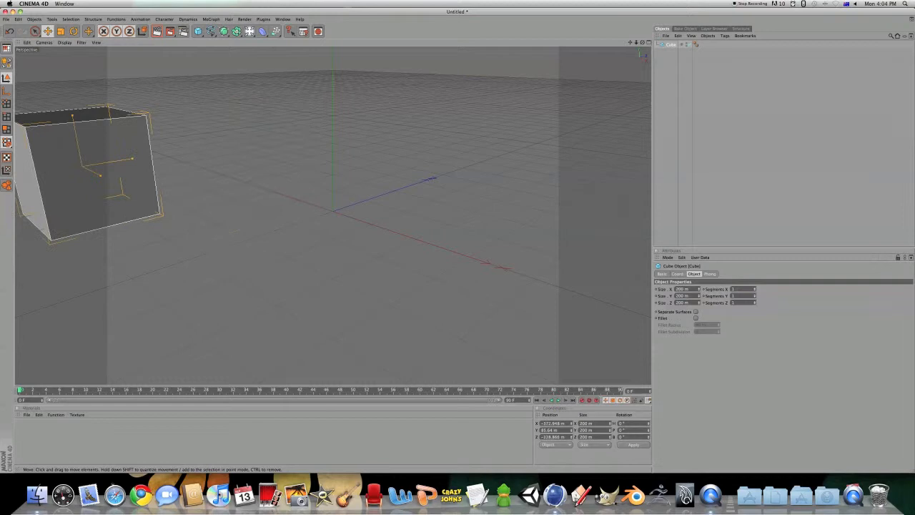
{"action": "left_click", "coordinate": [213, 32]}
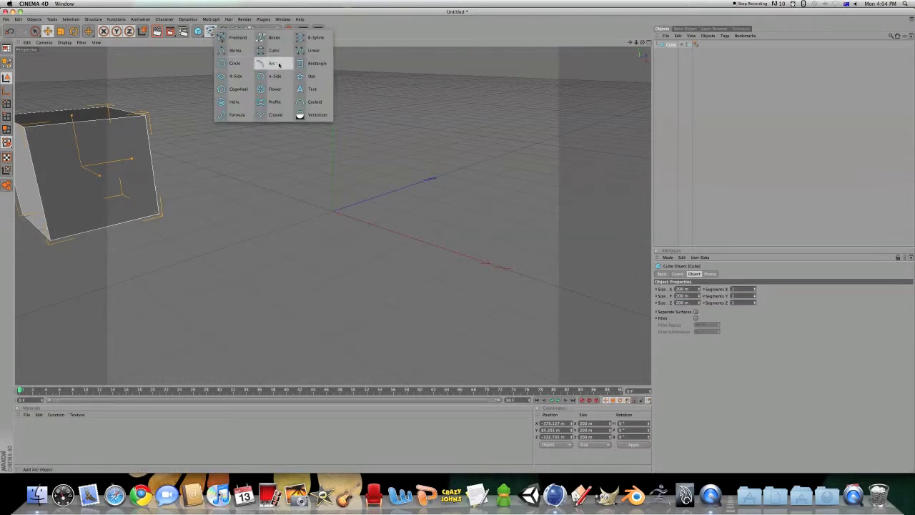
{"action": "left_click", "coordinate": [303, 63]}
{"action": "left_click_drag", "start_coordinate": [98, 207], "coordinate": [234, 208]}
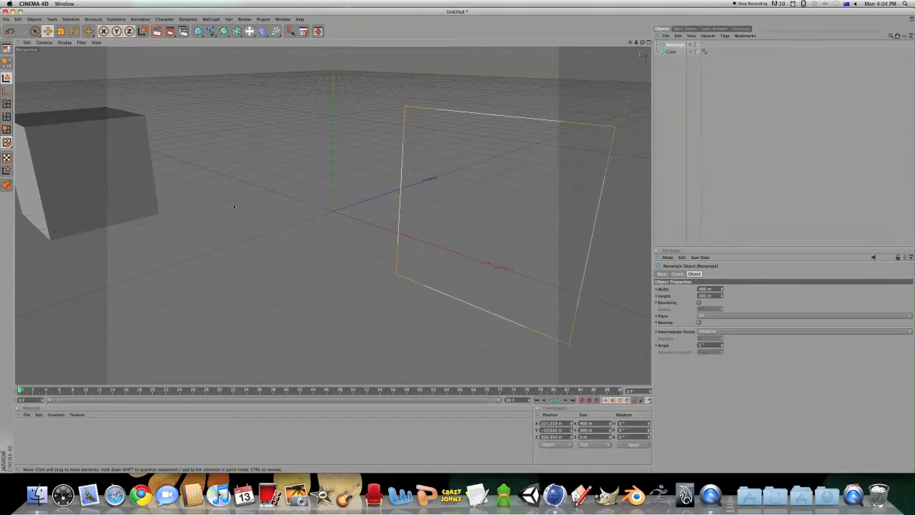
Add one each of HyperNURBS, Extrude NURBS, Lathe NURBS, Loft NURBS and Sweep NURBS, with the view framed on the cube
{"action": "left_click", "coordinate": [670, 52]}
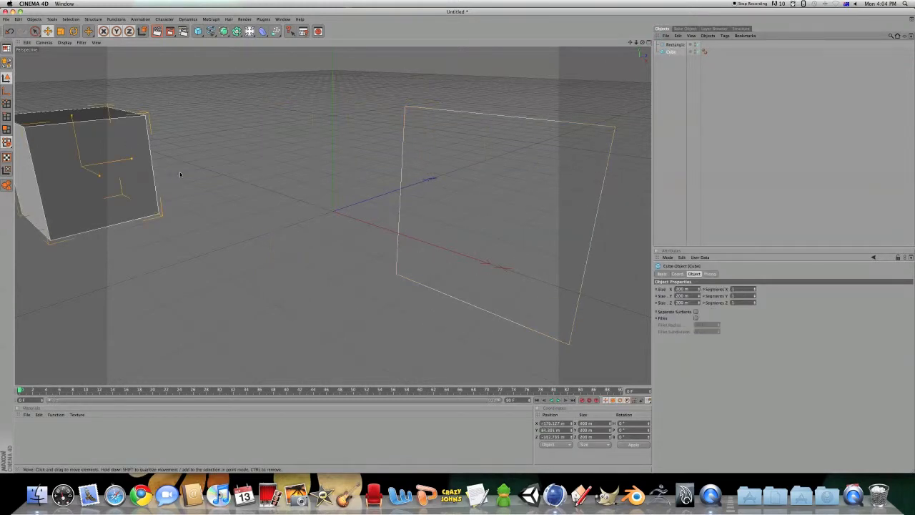
{"action": "key", "text": "o"}
{"action": "scroll", "coordinate": [180, 175], "scroll_direction": "down", "scroll_amount": 4}
{"action": "scroll", "coordinate": [181, 179], "scroll_direction": "up", "scroll_amount": 6}
{"action": "scroll", "coordinate": [184, 183], "scroll_direction": "down", "scroll_amount": 3}
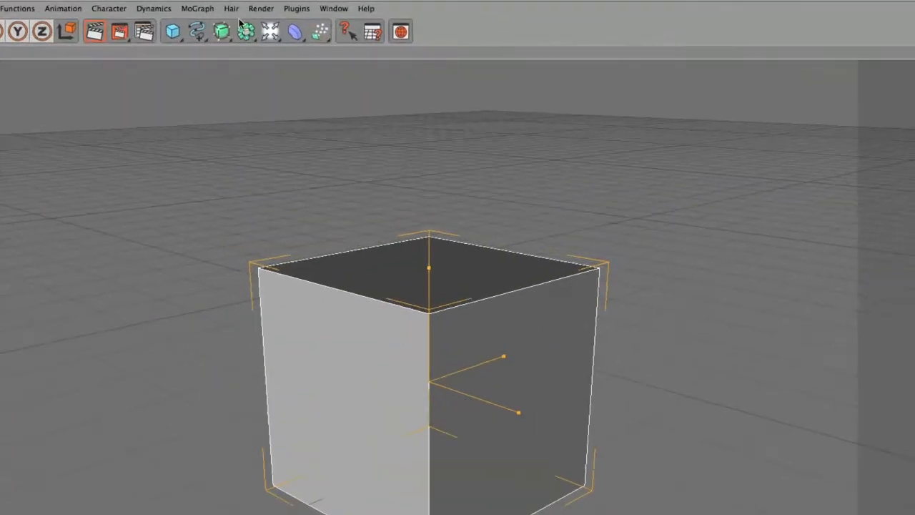
{"action": "left_click", "coordinate": [218, 65]}
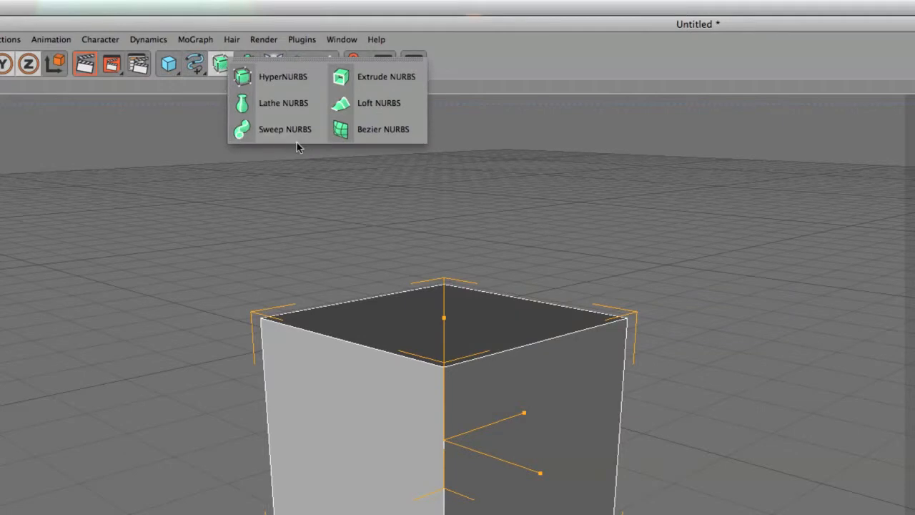
{"action": "left_click", "coordinate": [280, 76]}
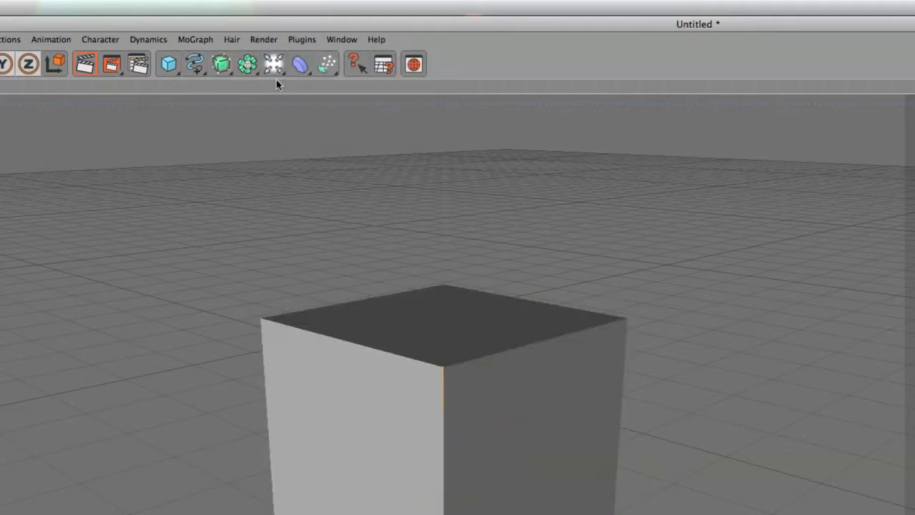
{"action": "left_click", "coordinate": [220, 65]}
{"action": "left_click", "coordinate": [355, 96]}
{"action": "left_click_drag", "start_coordinate": [220, 66], "coordinate": [243, 100]}
{"action": "left_click_drag", "start_coordinate": [221, 67], "coordinate": [343, 98]}
{"action": "left_click_drag", "start_coordinate": [221, 65], "coordinate": [255, 111]}
{"action": "left_click_drag", "start_coordinate": [223, 66], "coordinate": [483, 70]}
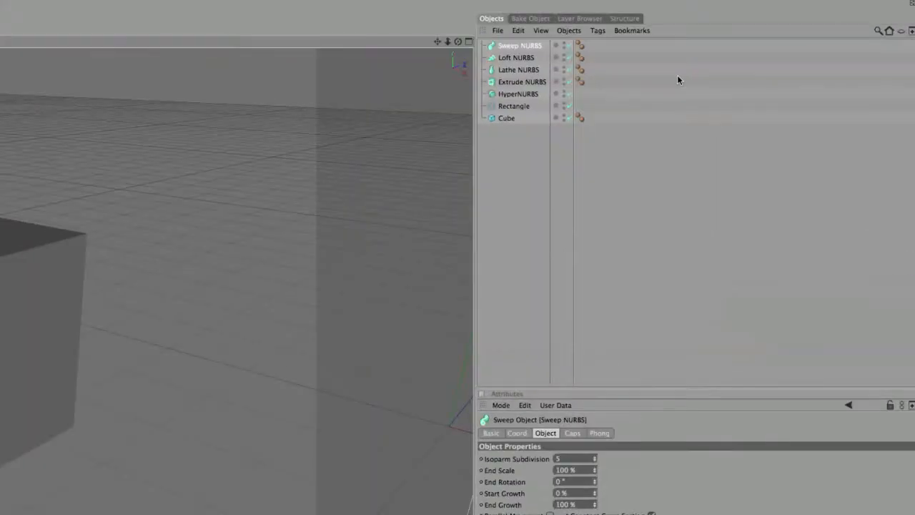
Reorder the HyperNURBS below the cube, make the cube its child, and inspect the smoothed shape up close
{"action": "left_click_drag", "start_coordinate": [504, 120], "coordinate": [510, 253]}
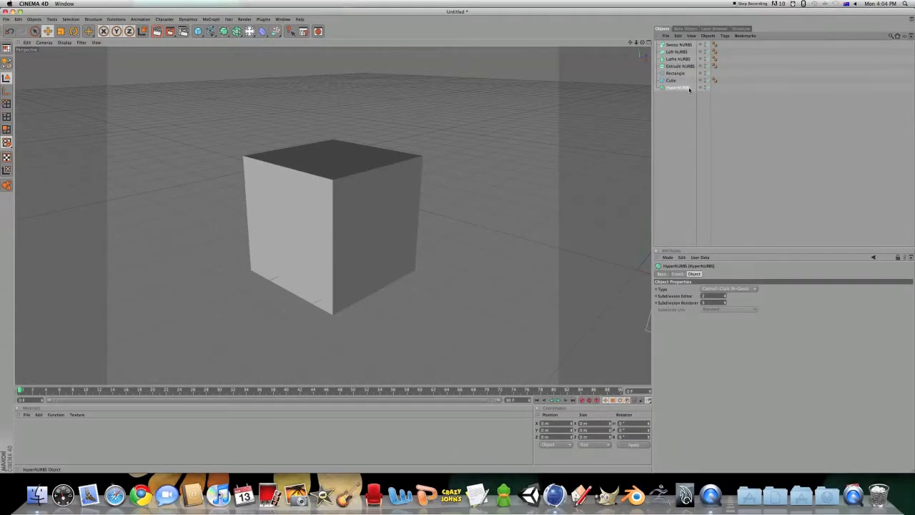
{"action": "mouse_move", "coordinate": [671, 81]}
{"action": "left_mouse_down"}
{"action": "mouse_move", "coordinate": [685, 88]}
{"action": "mouse_move", "coordinate": [676, 87]}
{"action": "left_mouse_up"}
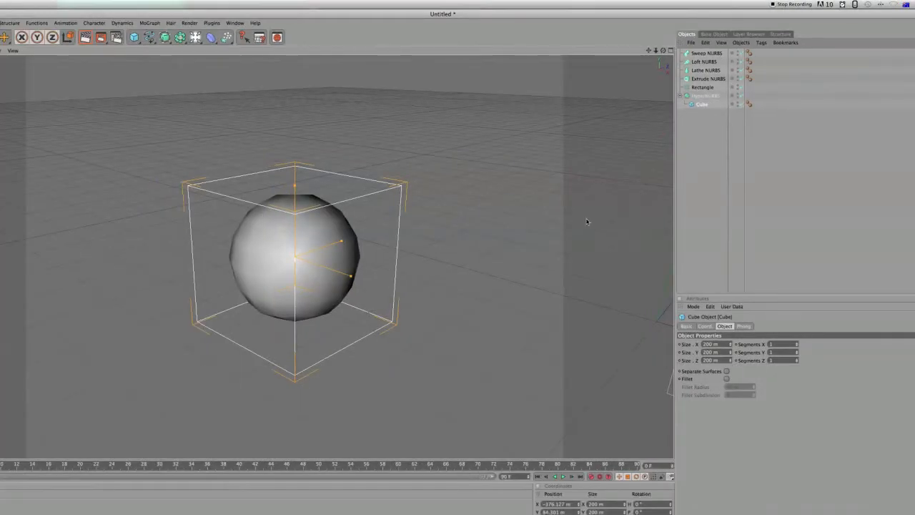
{"action": "scroll", "coordinate": [331, 271], "scroll_direction": "down", "scroll_amount": 5}
{"action": "scroll", "coordinate": [331, 271], "scroll_direction": "down", "scroll_amount": 3}
{"action": "scroll", "coordinate": [317, 247], "scroll_direction": "up", "scroll_amount": 10}
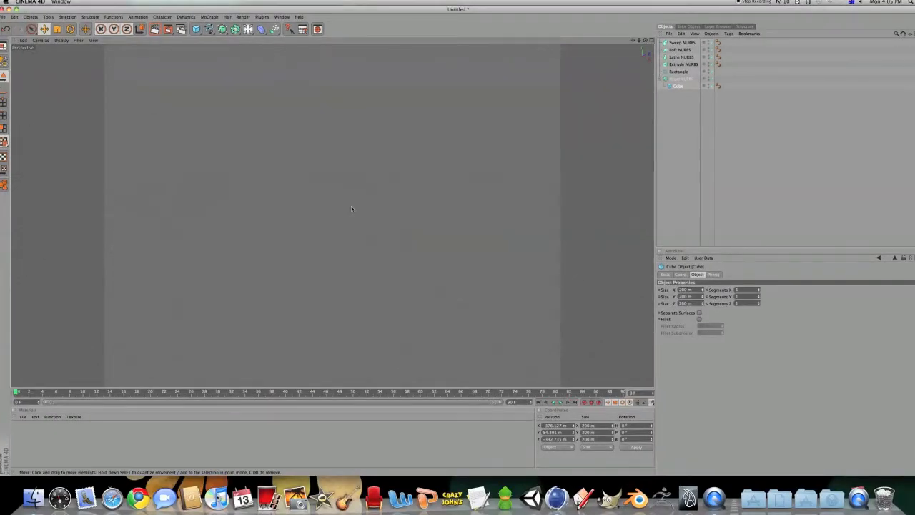
{"action": "scroll", "coordinate": [317, 246], "scroll_direction": "down", "scroll_amount": 5}
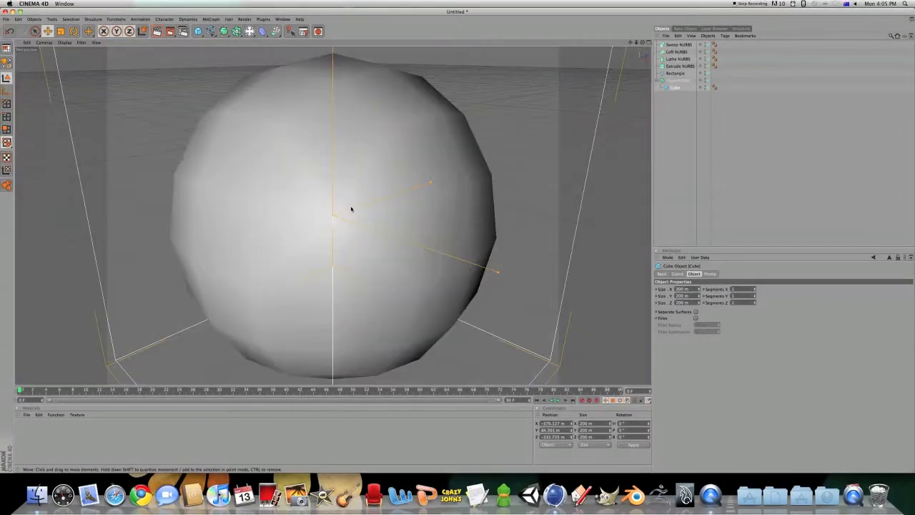
{"action": "scroll", "coordinate": [350, 208], "scroll_direction": "down", "scroll_amount": 4}
{"action": "scroll", "coordinate": [351, 207], "scroll_direction": "up", "scroll_amount": 5}
{"action": "scroll", "coordinate": [351, 207], "scroll_direction": "down", "scroll_amount": 5}
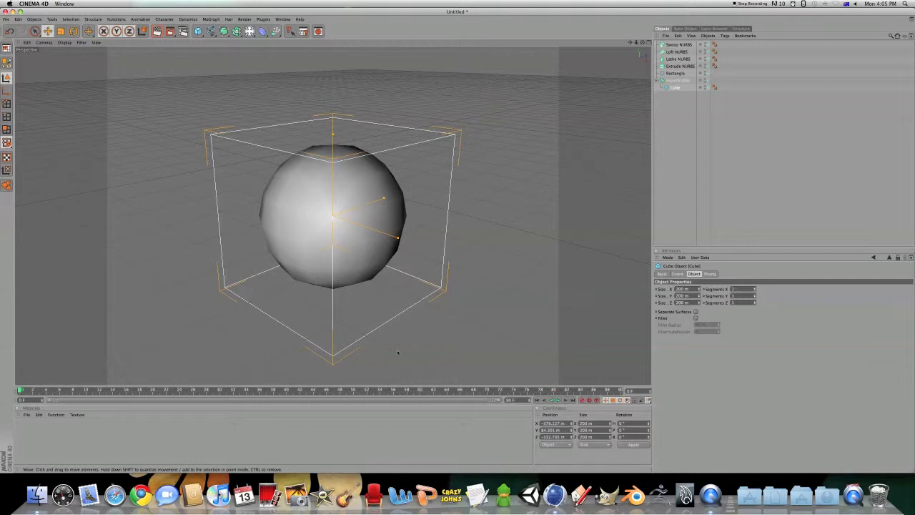
Take the cube out of the HyperNURBS, set its X, Y and Z segments to 2, and nest it back inside
{"action": "left_click_drag", "start_coordinate": [667, 95], "coordinate": [674, 141]}
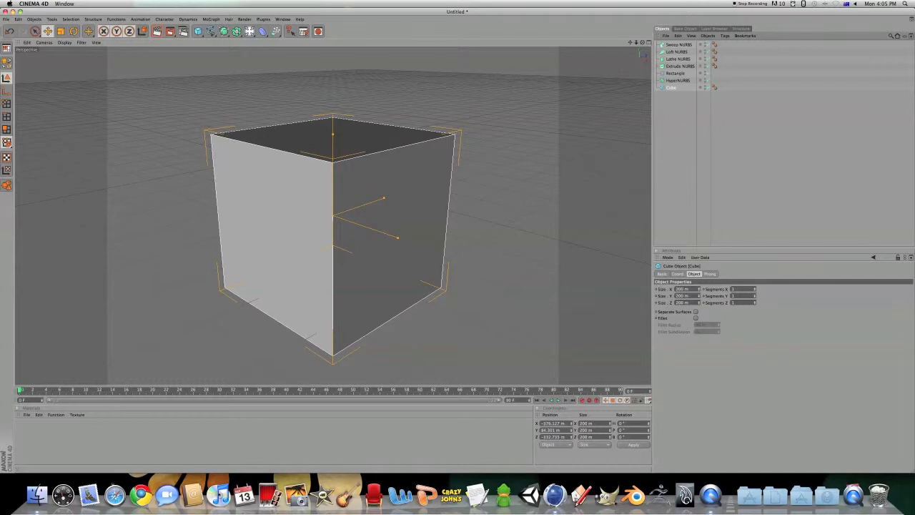
{"action": "left_click", "coordinate": [740, 288]}
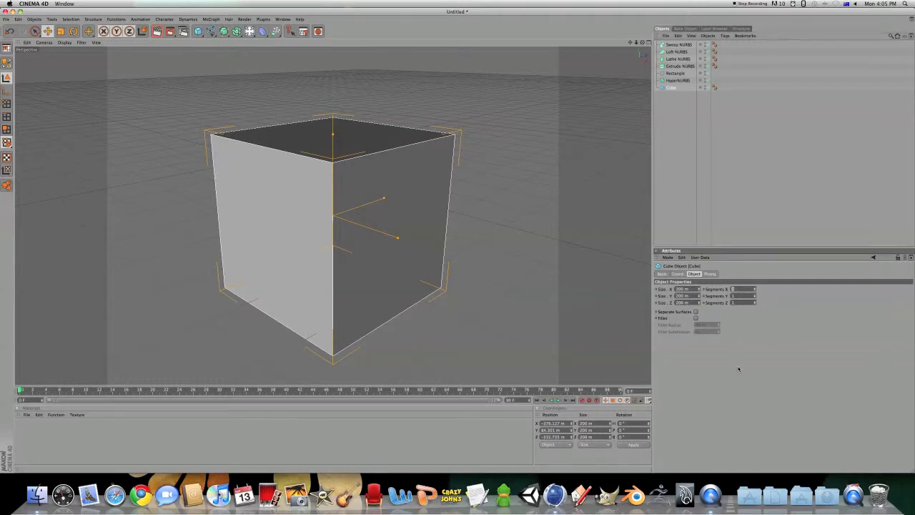
{"action": "type", "text": "2"}
{"action": "key", "text": "Tab"}
{"action": "type", "text": "2"}
{"action": "key", "text": "Tab"}
{"action": "type", "text": "2"}
{"action": "key", "text": "Tab"}
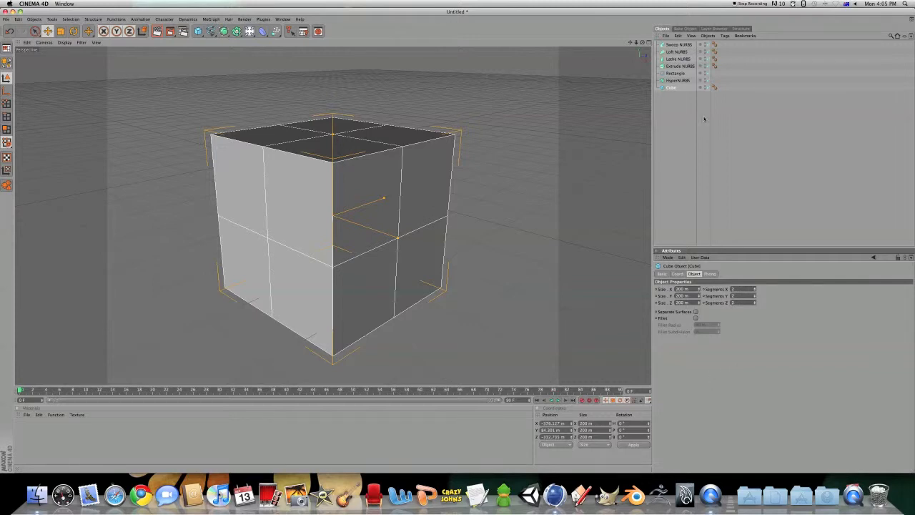
{"action": "left_click_drag", "start_coordinate": [669, 87], "coordinate": [677, 80]}
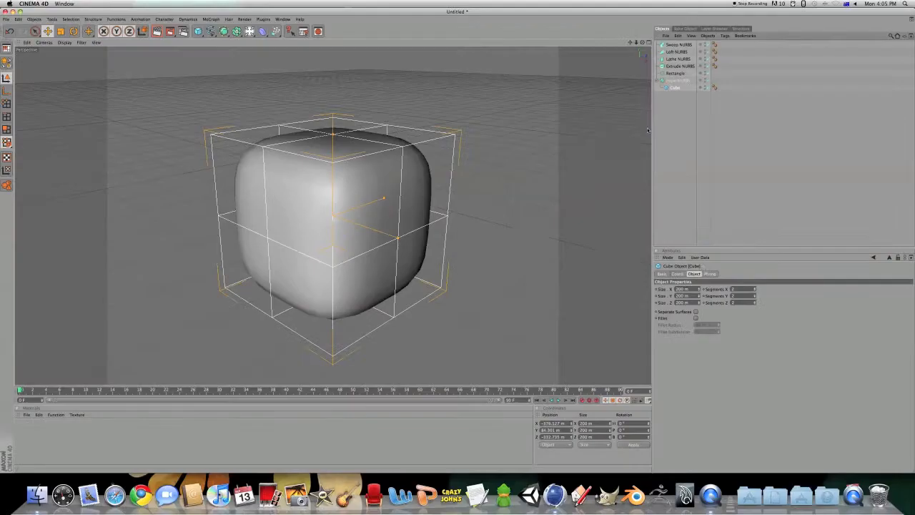
Unparent the cube from the HyperNURBS, raise its X, Y and Z segments to 10, and make it a child again
{"action": "left_click_drag", "start_coordinate": [672, 97], "coordinate": [678, 141]}
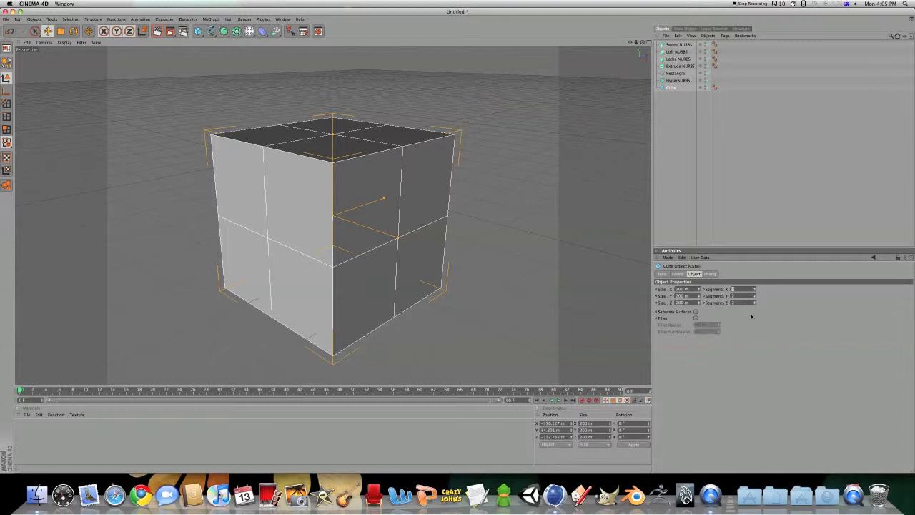
{"action": "type", "text": "10"}
{"action": "key", "text": "Tab"}
{"action": "type", "text": "10"}
{"action": "key", "text": "Tab"}
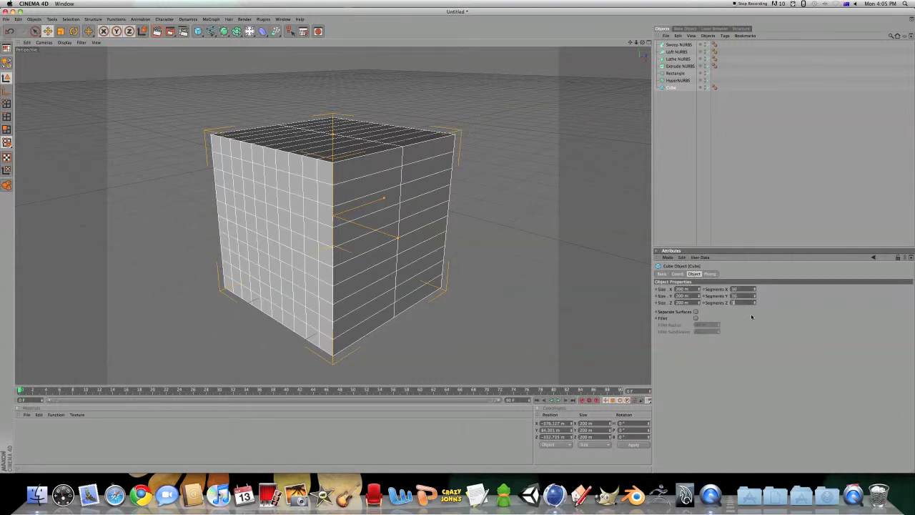
{"action": "type", "text": "10"}
{"action": "key", "text": "Return"}
{"action": "left_click_drag", "start_coordinate": [669, 87], "coordinate": [676, 80]}
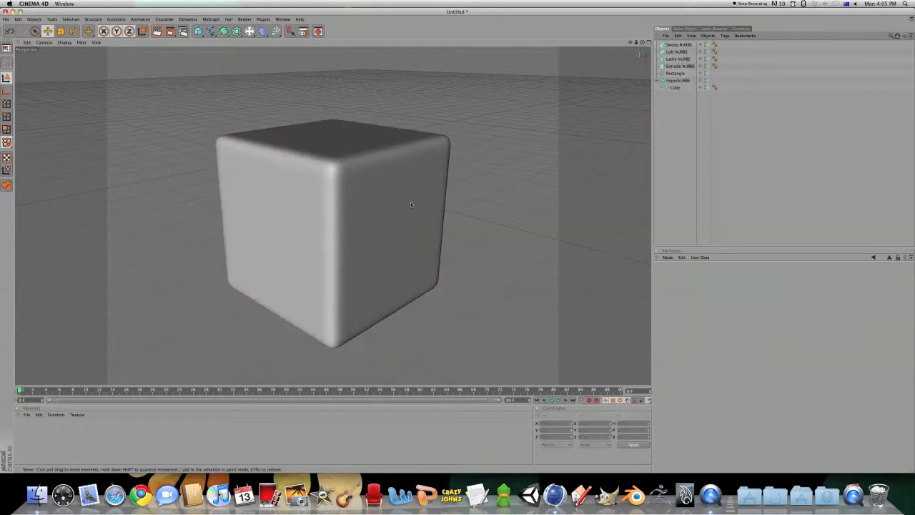
{"action": "mouse_move", "coordinate": [400, 201]}
{"action": "left_mouse_down", "text": "alt"}
{"action": "mouse_move", "coordinate": [329, 182]}
{"action": "mouse_move", "coordinate": [358, 147]}
{"action": "mouse_move", "coordinate": [383, 187]}
{"action": "mouse_move", "coordinate": [409, 197]}
{"action": "left_mouse_up", "text": "alt"}
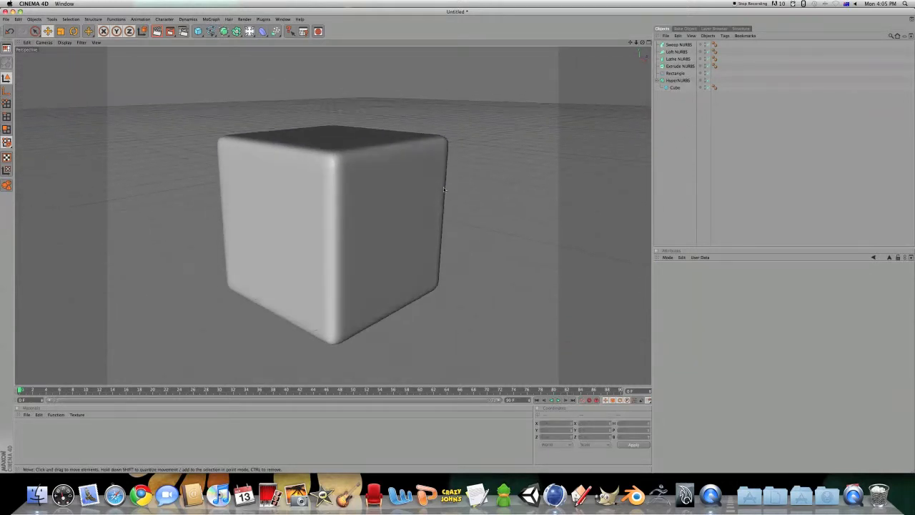
Make the cube editable outside the HyperNURBS and place the resulting polygon object back under it
{"action": "left_click", "coordinate": [673, 88]}
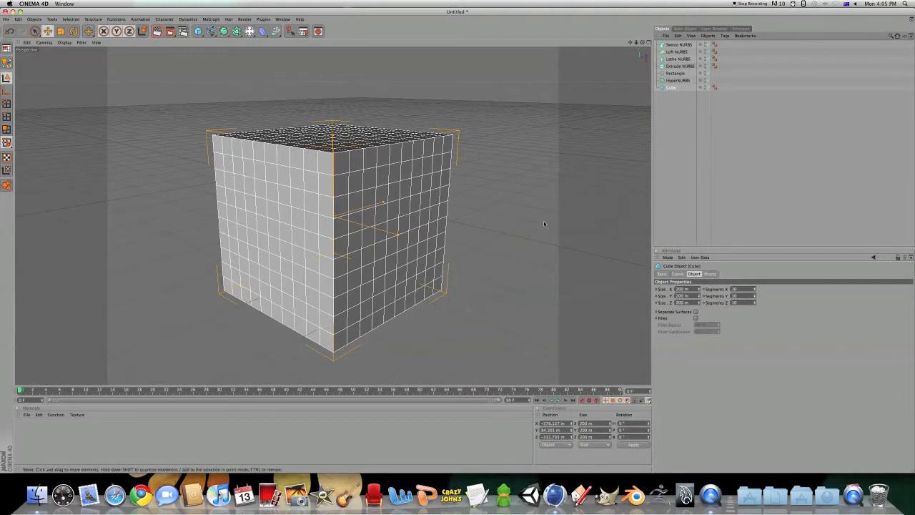
{"action": "key", "text": "c"}
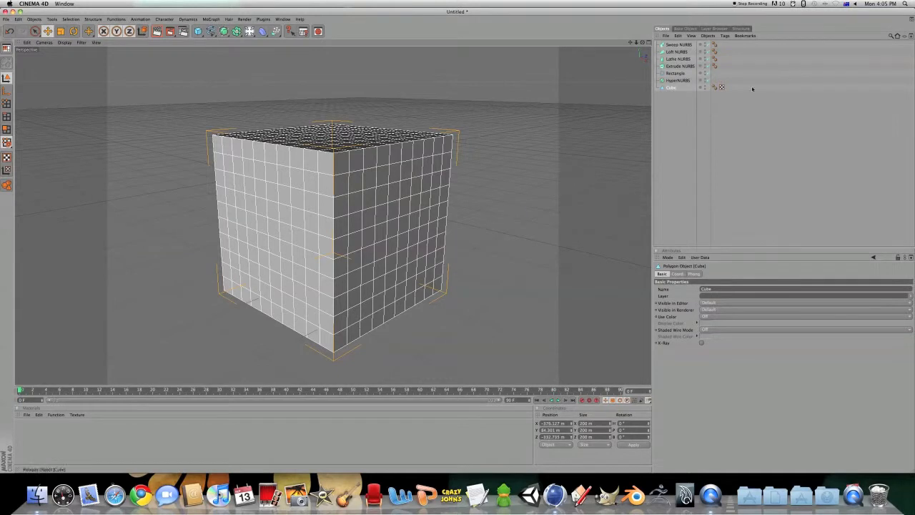
{"action": "left_click_drag", "start_coordinate": [668, 88], "coordinate": [672, 81]}
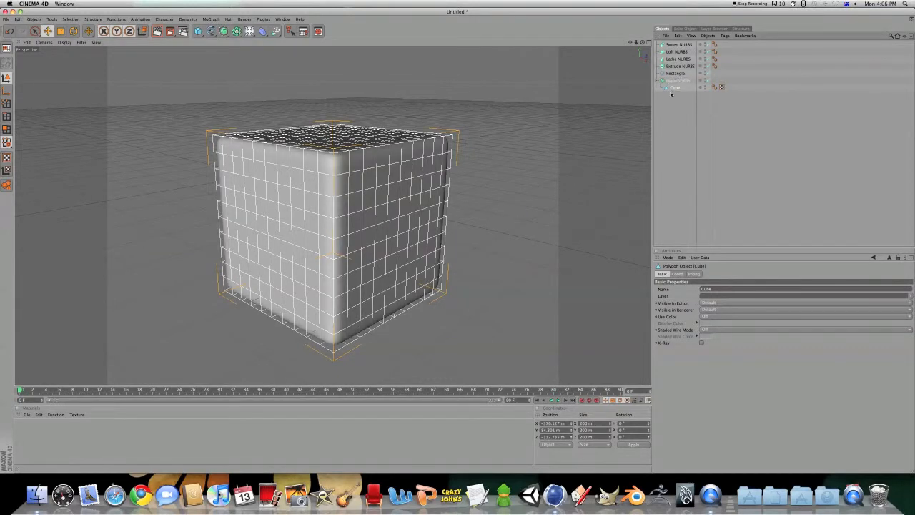
{"action": "left_click", "coordinate": [684, 123]}
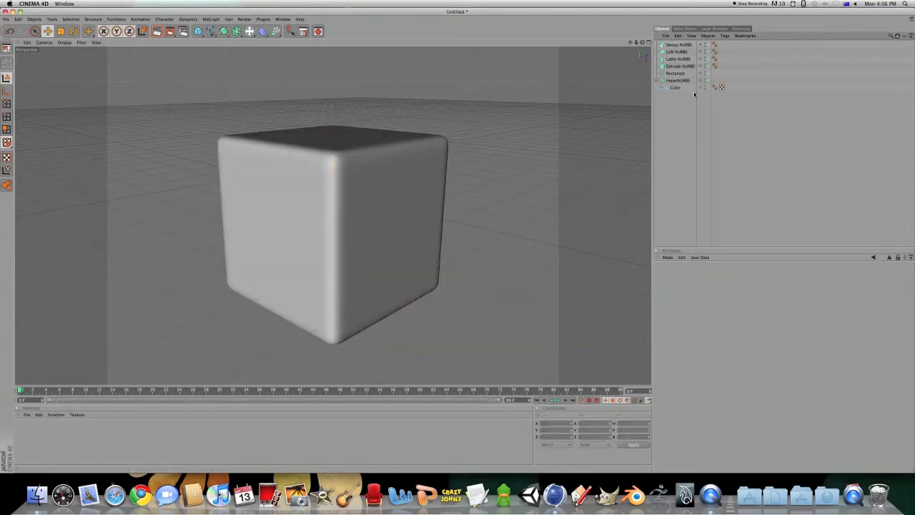
Delete the HyperNURBS together with its cube, and delete the Loft NURBS object
{"action": "left_click", "coordinate": [669, 82]}
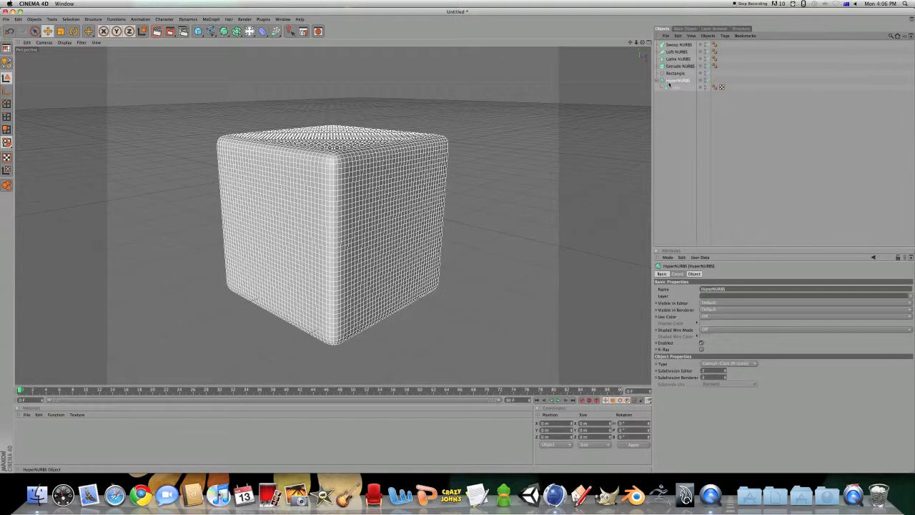
{"action": "key", "text": "Delete"}
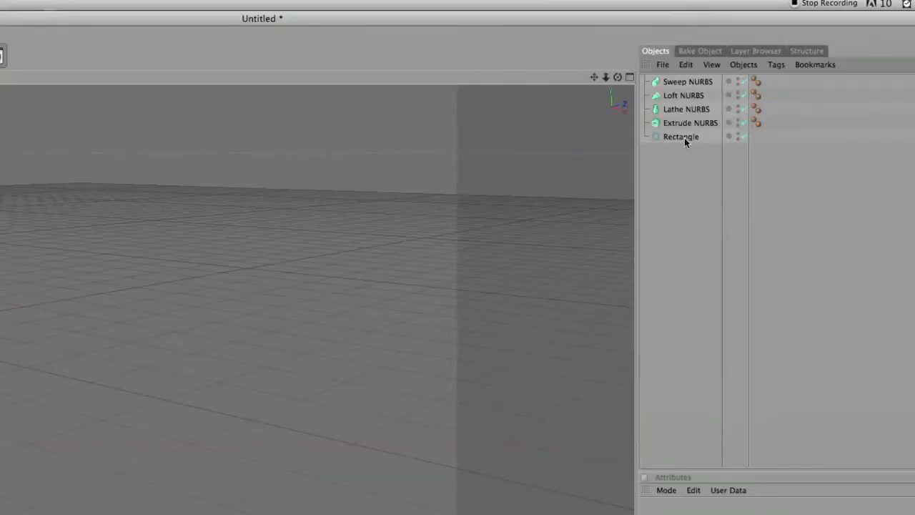
{"action": "left_click", "coordinate": [683, 137]}
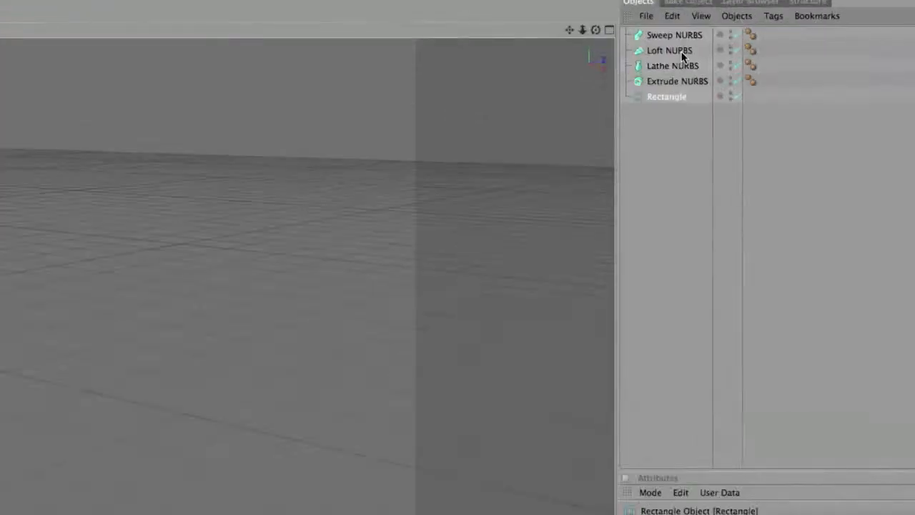
{"action": "left_click", "coordinate": [679, 51]}
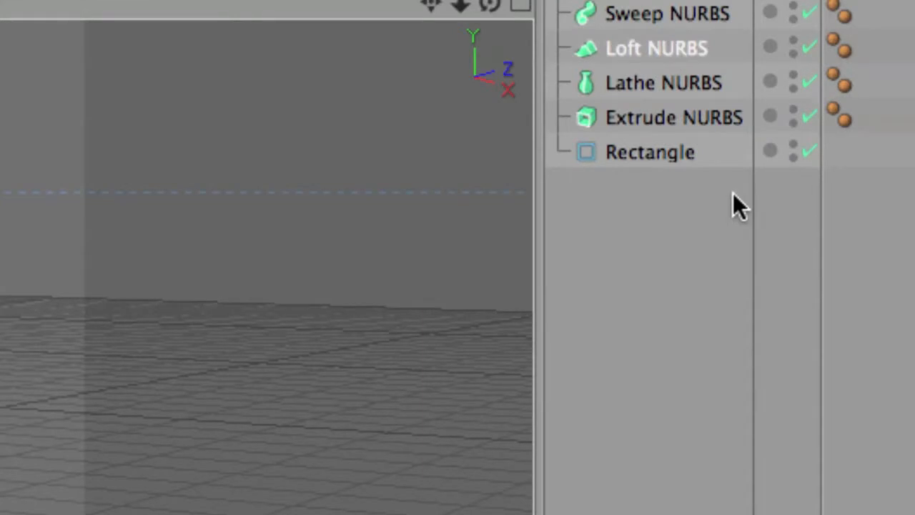
{"action": "key", "text": "Delete"}
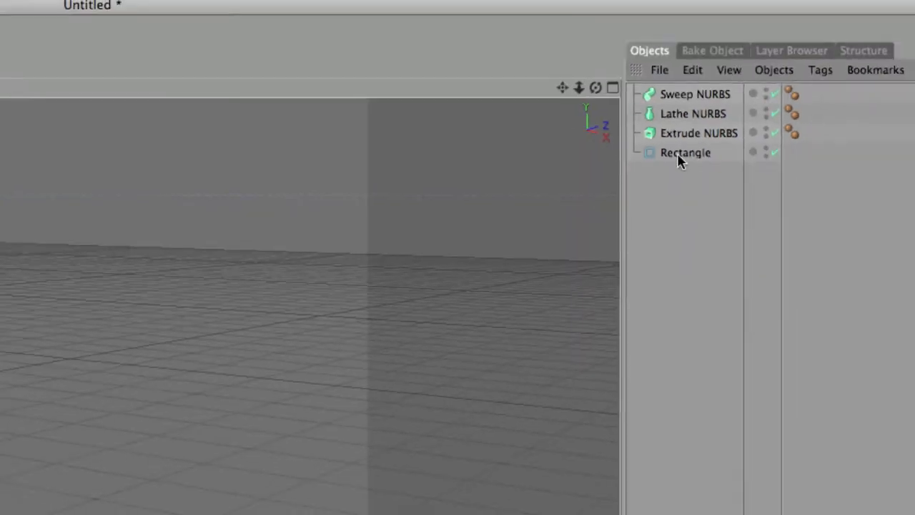
Select the Rectangle spline and render the view to check whether the spline alone shows up in a render
{"action": "left_click", "coordinate": [681, 157]}
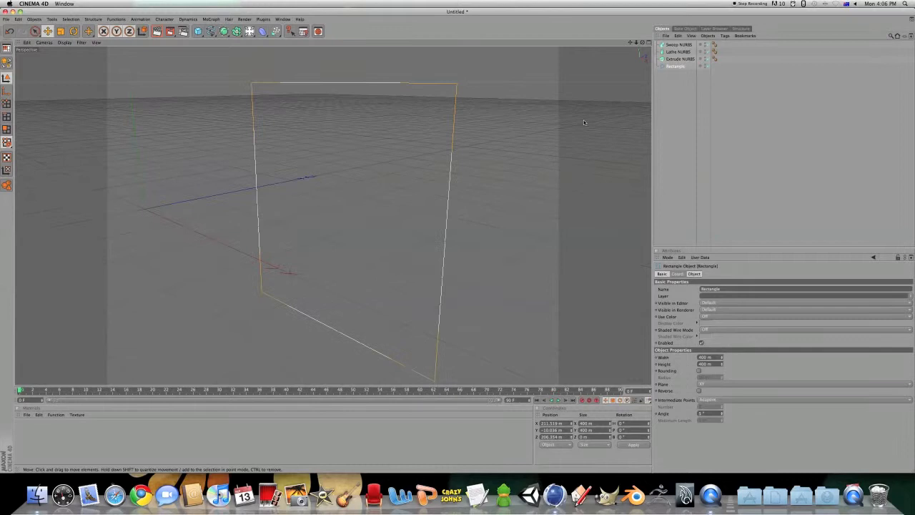
{"action": "scroll", "coordinate": [584, 122], "scroll_direction": "down", "scroll_amount": 5}
{"action": "scroll", "coordinate": [558, 122], "scroll_direction": "up", "scroll_amount": 4}
{"action": "left_click", "coordinate": [477, 163]}
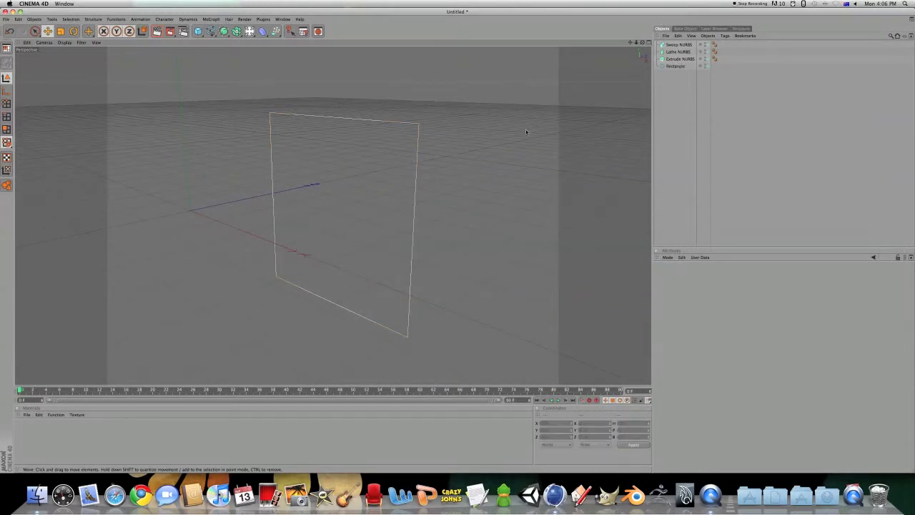
{"action": "left_click_drag", "start_coordinate": [477, 163], "coordinate": [365, 116], "text": "alt"}
{"action": "left_click", "coordinate": [360, 113]}
{"action": "scroll", "coordinate": [361, 114], "scroll_direction": "up", "scroll_amount": 3}
{"action": "scroll", "coordinate": [360, 114], "scroll_direction": "down", "scroll_amount": 3}
{"action": "scroll", "coordinate": [356, 114], "scroll_direction": "up", "scroll_amount": 2}
{"action": "key", "text": "super+r"}
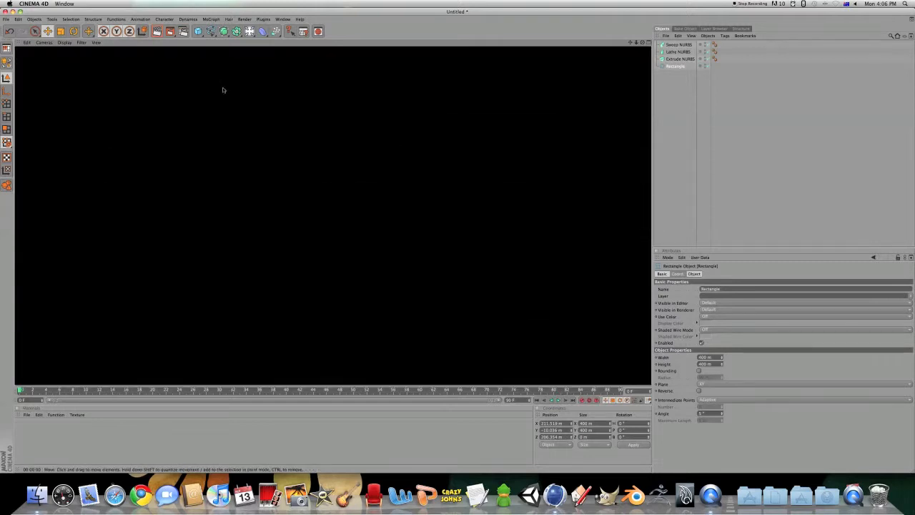
{"action": "left_click", "coordinate": [533, 145]}
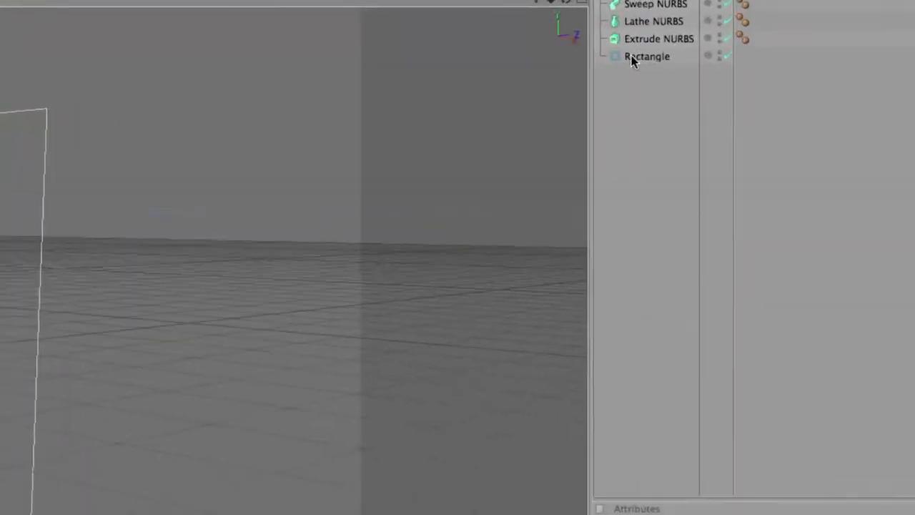
Make the Rectangle spline a child of the Extrude NURBS and render the view to check the extruded shape
{"action": "left_click", "coordinate": [631, 57]}
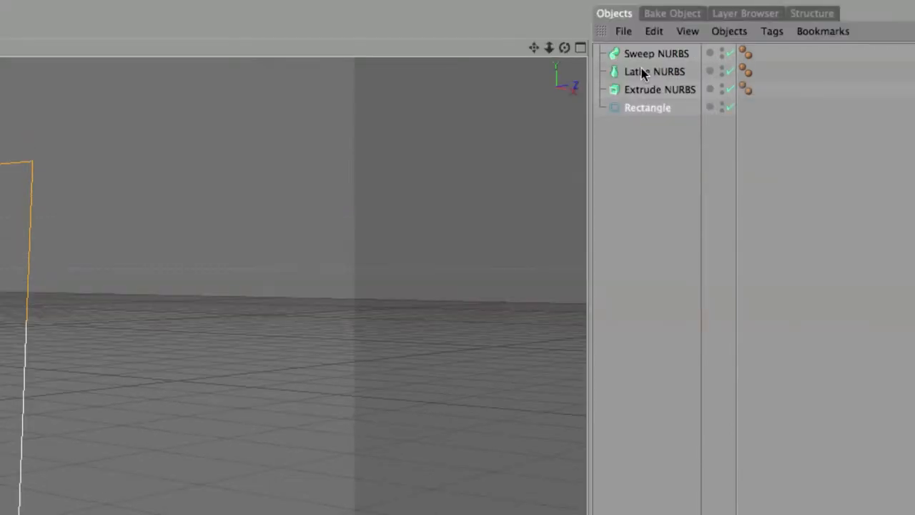
{"action": "left_click_drag", "start_coordinate": [649, 95], "coordinate": [650, 92]}
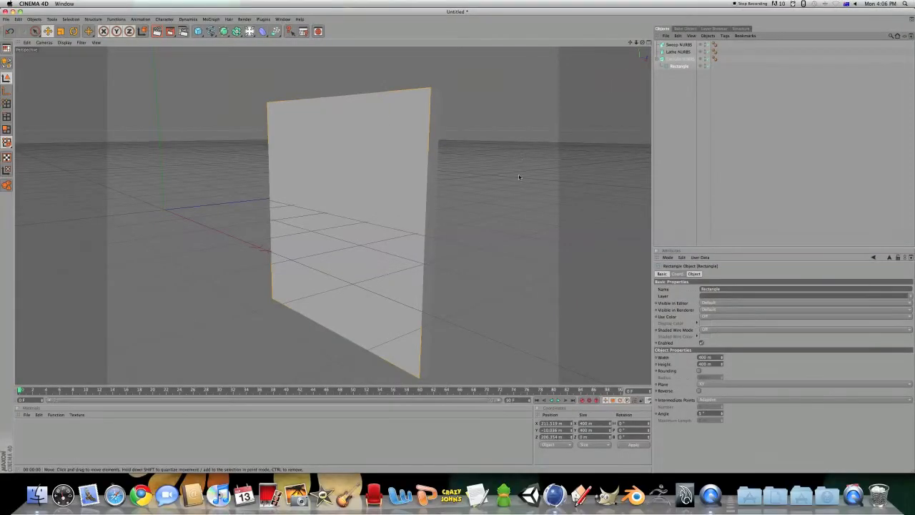
{"action": "left_click_drag", "start_coordinate": [519, 177], "coordinate": [400, 188], "text": "alt"}
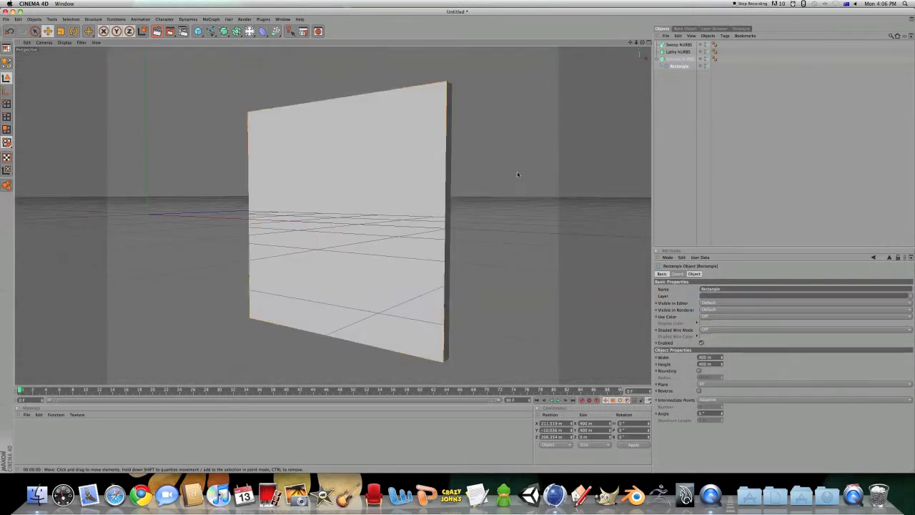
{"action": "key", "text": "super+r"}
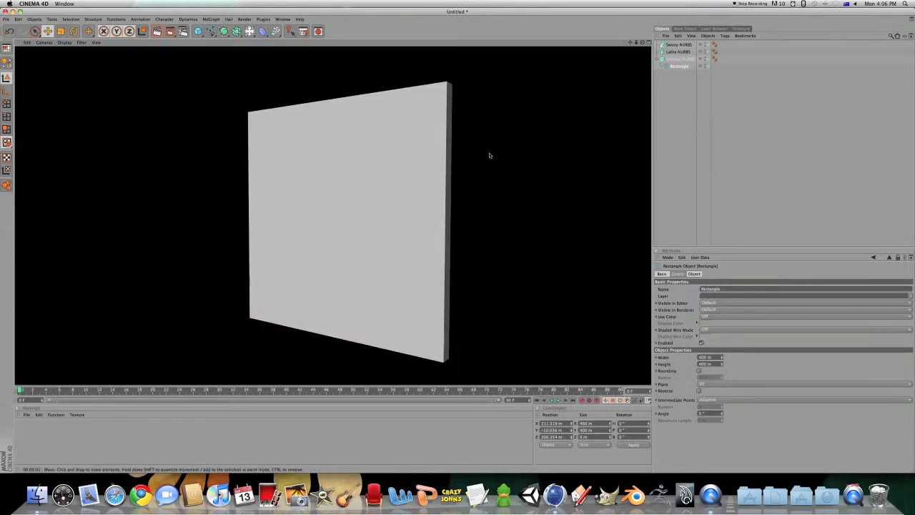
{"action": "left_click", "coordinate": [562, 180]}
{"action": "left_click_drag", "start_coordinate": [532, 185], "coordinate": [490, 164], "text": "alt"}
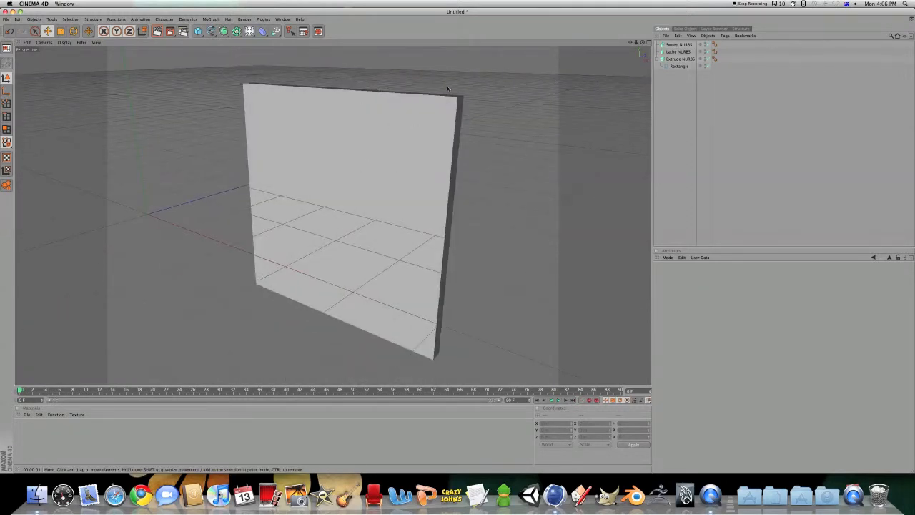
Set the Extrude NURBS movement to 41 m in Z and -11 m in X
{"action": "left_click", "coordinate": [444, 126]}
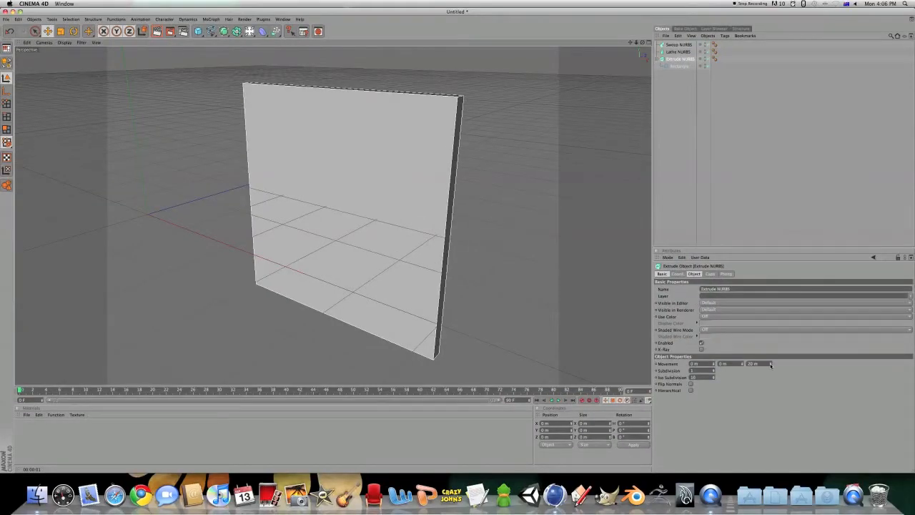
{"action": "mouse_move", "coordinate": [771, 364]}
{"action": "left_mouse_down"}
{"action": "mouse_move", "coordinate": [822, 364]}
{"action": "mouse_move", "coordinate": [750, 365]}
{"action": "mouse_move", "coordinate": [814, 365]}
{"action": "mouse_move", "coordinate": [780, 364]}
{"action": "left_mouse_up"}
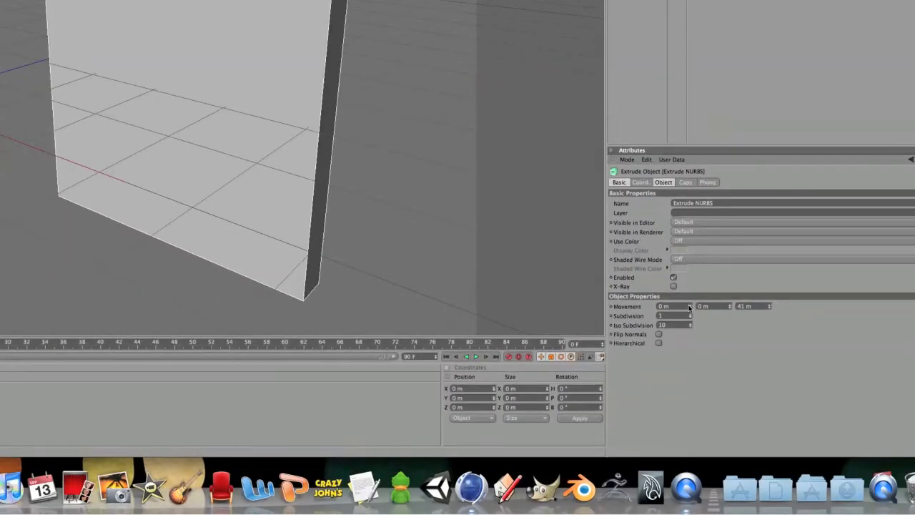
{"action": "mouse_move", "coordinate": [690, 307]}
{"action": "left_mouse_down"}
{"action": "mouse_move", "coordinate": [715, 307]}
{"action": "mouse_move", "coordinate": [679, 306]}
{"action": "mouse_move", "coordinate": [721, 307]}
{"action": "mouse_move", "coordinate": [682, 307]}
{"action": "left_mouse_up"}
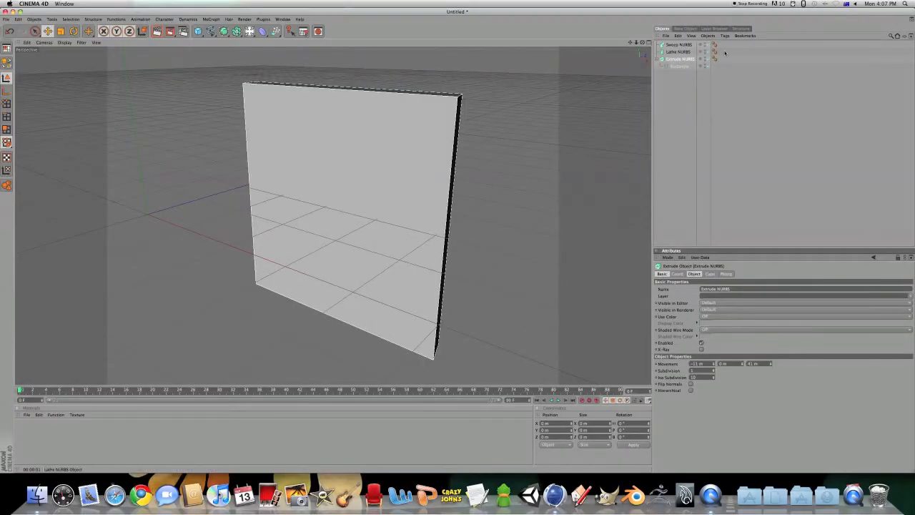
Take the Rectangle out of the Extrude NURBS and delete the Extrude NURBS
{"action": "left_click_drag", "start_coordinate": [672, 68], "coordinate": [676, 84]}
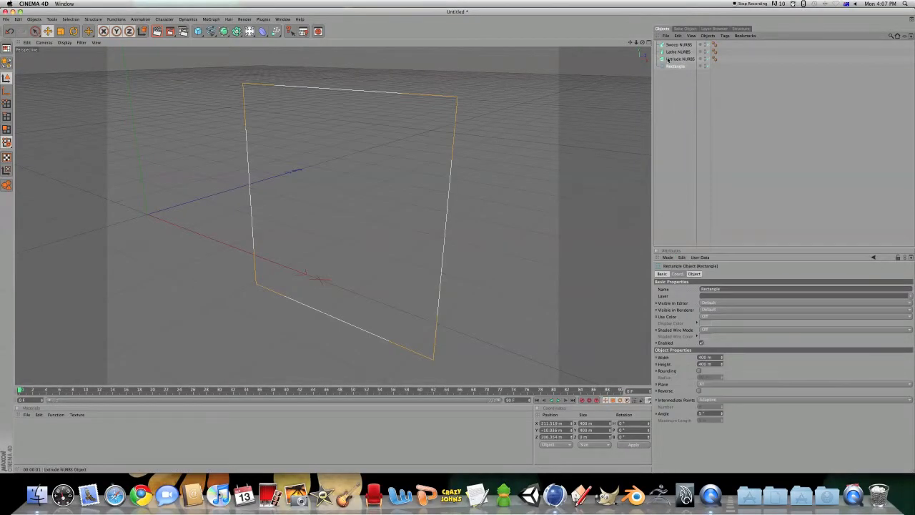
{"action": "left_click", "coordinate": [670, 60]}
{"action": "key", "text": "Delete"}
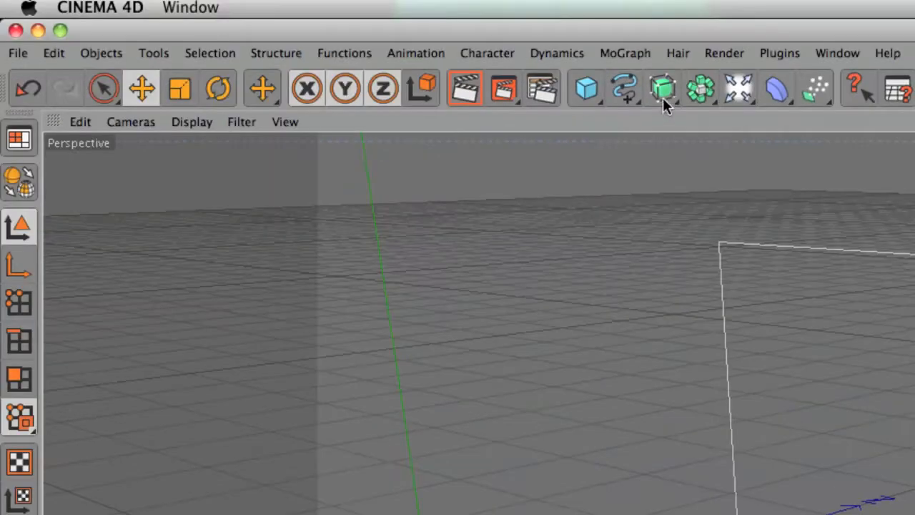
Make the Rectangle a child of the Lathe NURBS and set the Rectangle's X position to 0 m
{"action": "left_click_drag", "start_coordinate": [223, 33], "coordinate": [244, 53]}
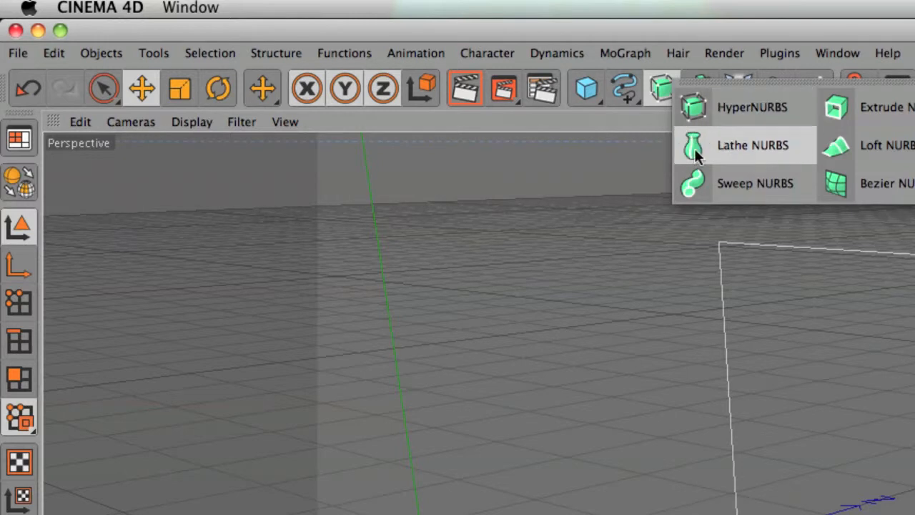
{"action": "left_click", "coordinate": [621, 165]}
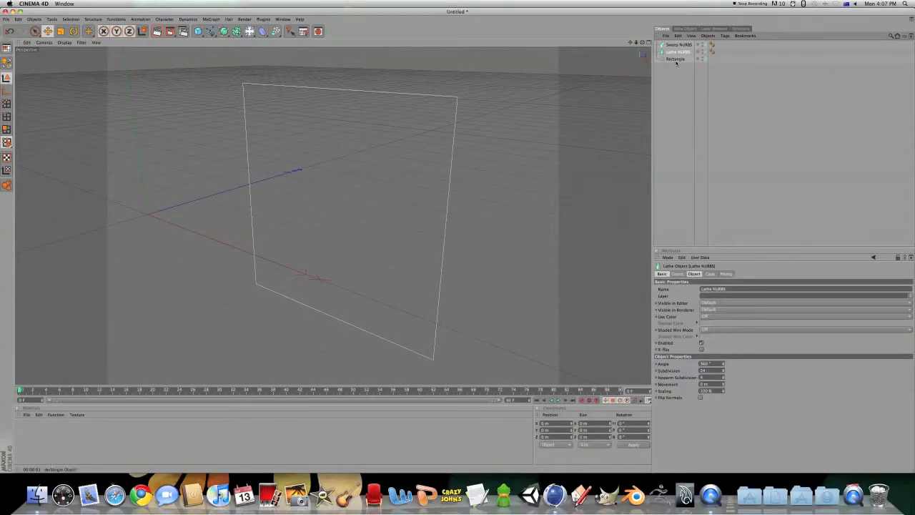
{"action": "left_click_drag", "start_coordinate": [675, 55], "coordinate": [676, 52]}
{"action": "scroll", "coordinate": [432, 143], "scroll_direction": "down", "scroll_amount": 5}
{"action": "mouse_move", "coordinate": [419, 164]}
{"action": "left_mouse_down", "text": "alt"}
{"action": "mouse_move", "coordinate": [418, 148]}
{"action": "mouse_move", "coordinate": [430, 284]}
{"action": "mouse_move", "coordinate": [413, 171]}
{"action": "left_mouse_up", "text": "alt"}
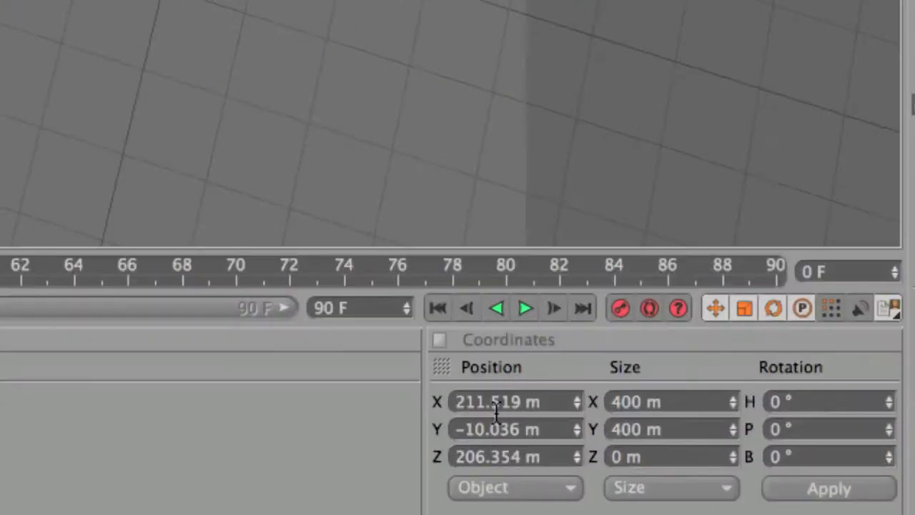
{"action": "left_click_drag", "start_coordinate": [529, 422], "coordinate": [469, 420]}
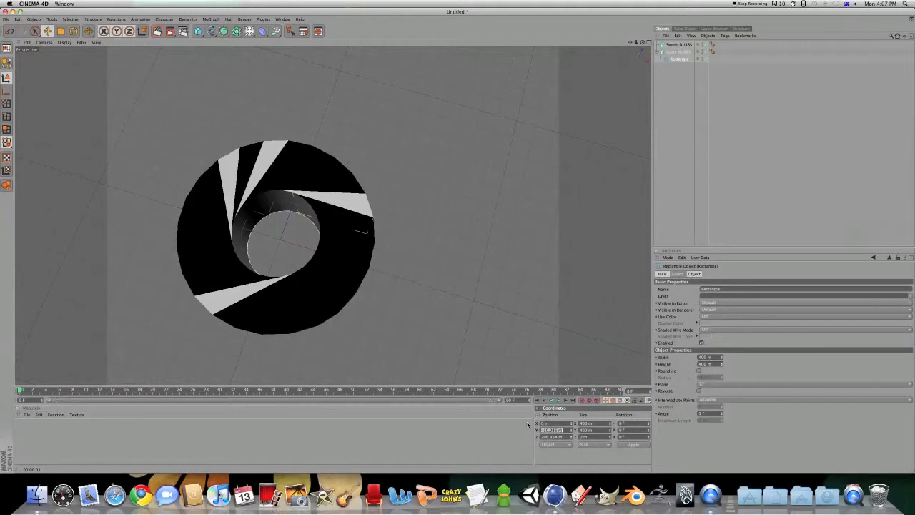
{"action": "key", "text": "Return"}
Move the Rectangle spline freehand around the lathe axis to change the size of the ring and its hole
{"action": "left_click_drag", "start_coordinate": [429, 321], "coordinate": [326, 276]}
{"action": "key", "text": "super+z"}
{"action": "left_click_drag", "start_coordinate": [475, 368], "coordinate": [406, 333], "text": "alt"}
{"action": "left_click_drag", "start_coordinate": [363, 294], "coordinate": [317, 292]}
{"action": "left_click_drag", "start_coordinate": [282, 244], "coordinate": [373, 297]}
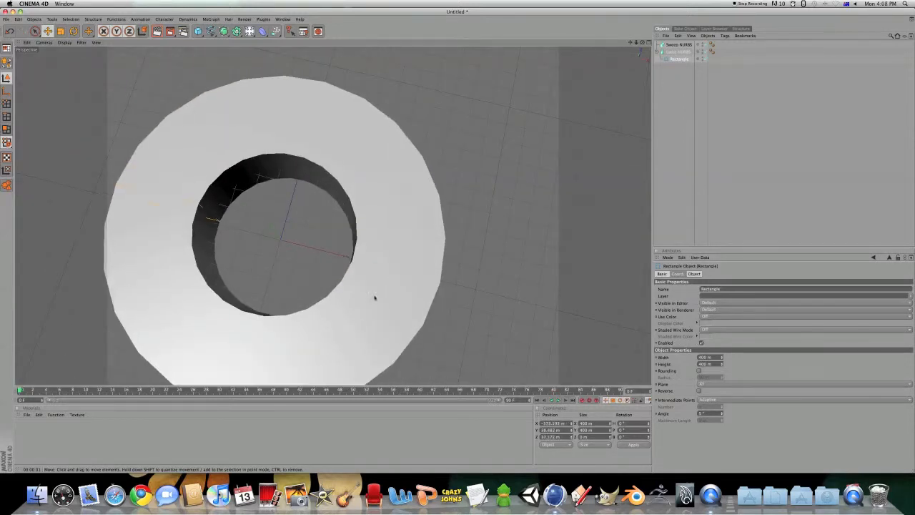
{"action": "left_click_drag", "start_coordinate": [264, 222], "coordinate": [329, 202]}
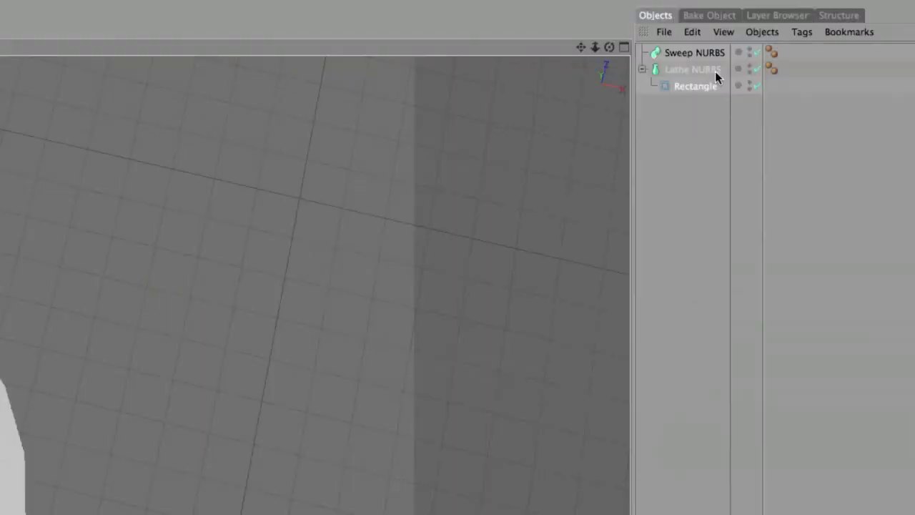
Take the Rectangle out of the Lathe NURBS, then delete both the Lathe NURBS and the Rectangle
{"action": "left_click_drag", "start_coordinate": [672, 58], "coordinate": [672, 65]}
{"action": "left_click", "coordinate": [674, 51]}
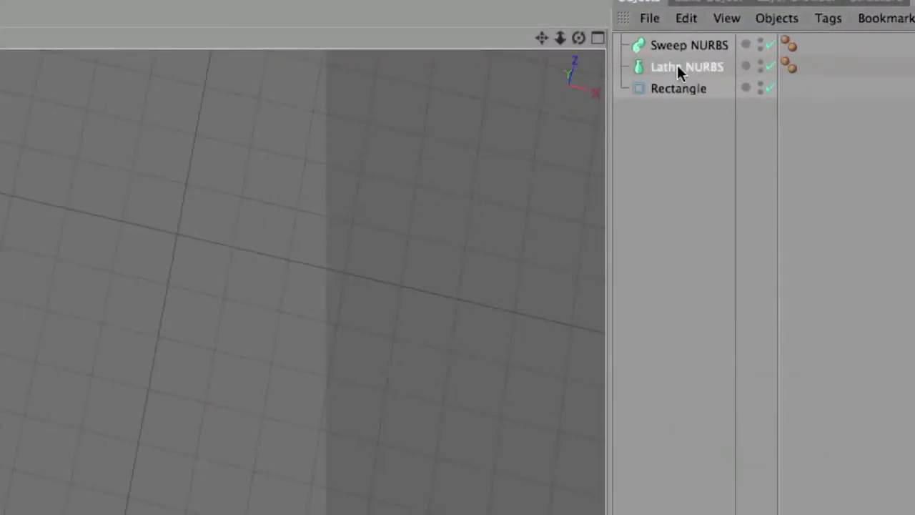
{"action": "key", "text": "Delete"}
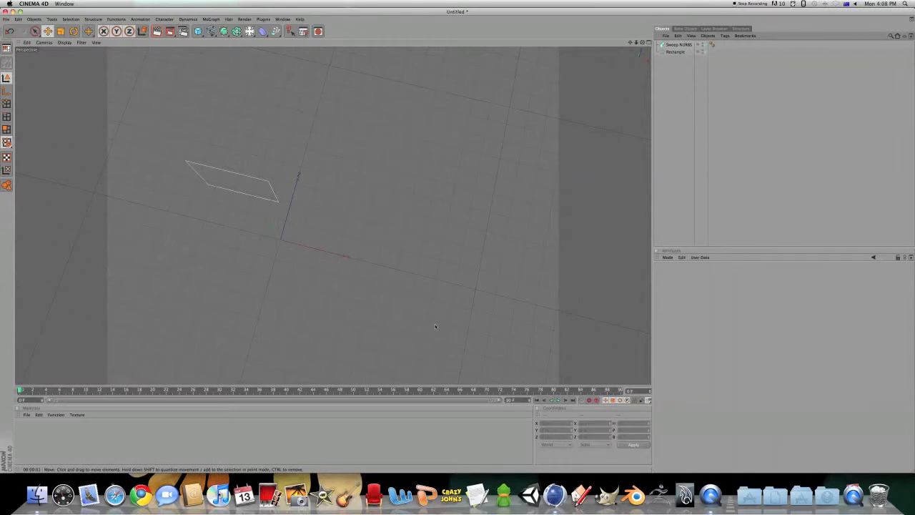
{"action": "left_click", "coordinate": [671, 52]}
{"action": "key", "text": "Delete"}
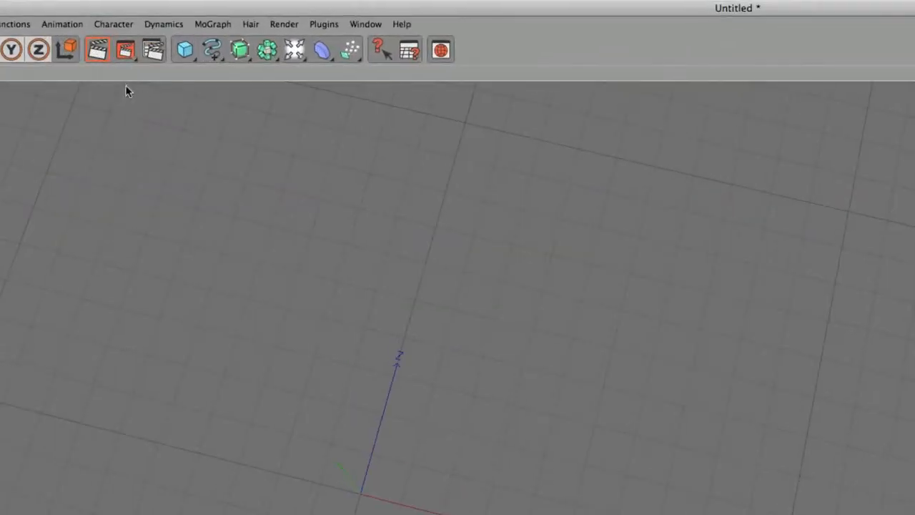
Add a Circle spline and frame it in the perspective view
{"action": "left_click", "coordinate": [212, 50]}
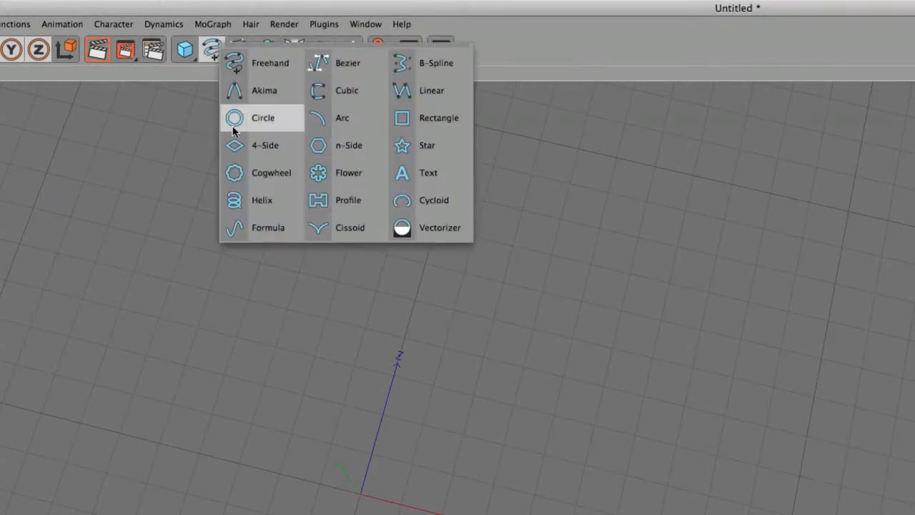
{"action": "left_click", "coordinate": [275, 120]}
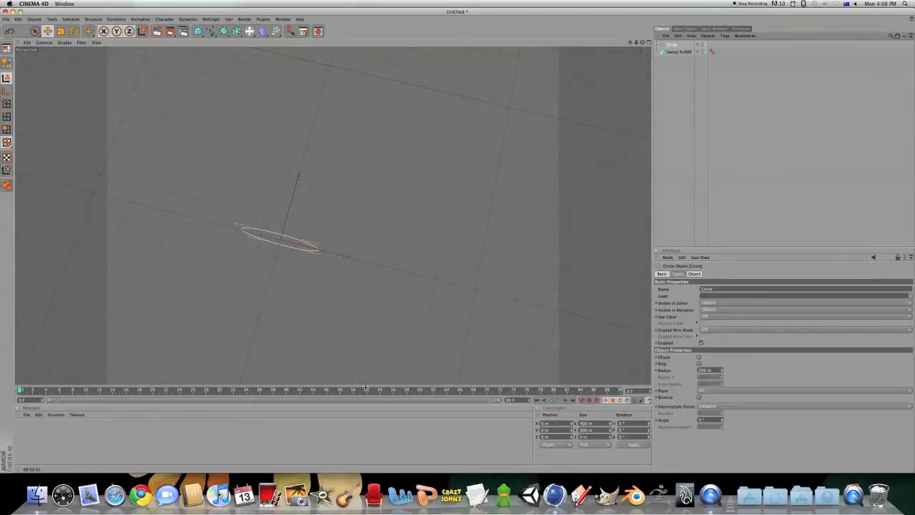
{"action": "scroll", "coordinate": [336, 336], "scroll_direction": "up", "scroll_amount": 5}
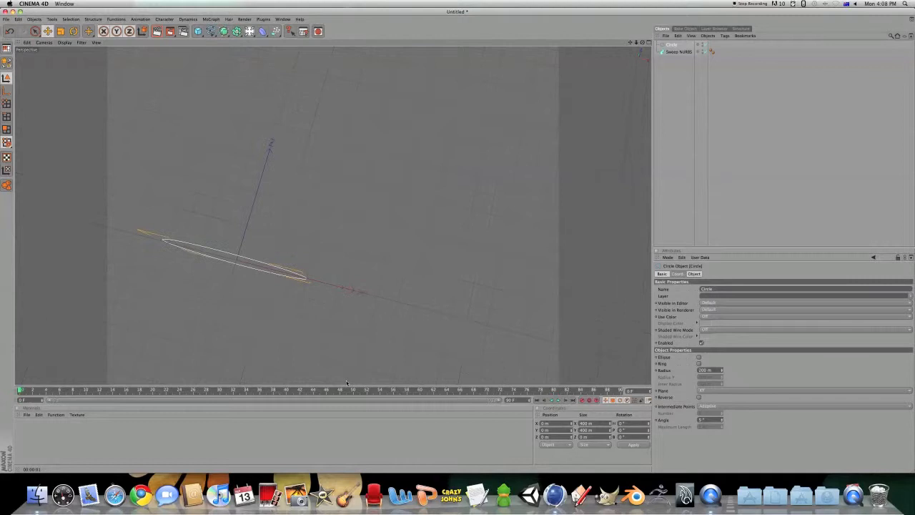
{"action": "key", "text": "o"}
{"action": "left_click_drag", "start_coordinate": [424, 316], "coordinate": [415, 272], "text": "alt"}
{"action": "scroll", "coordinate": [414, 271], "scroll_direction": "down", "scroll_amount": 10}
{"action": "scroll", "coordinate": [414, 271], "scroll_direction": "up", "scroll_amount": 1}
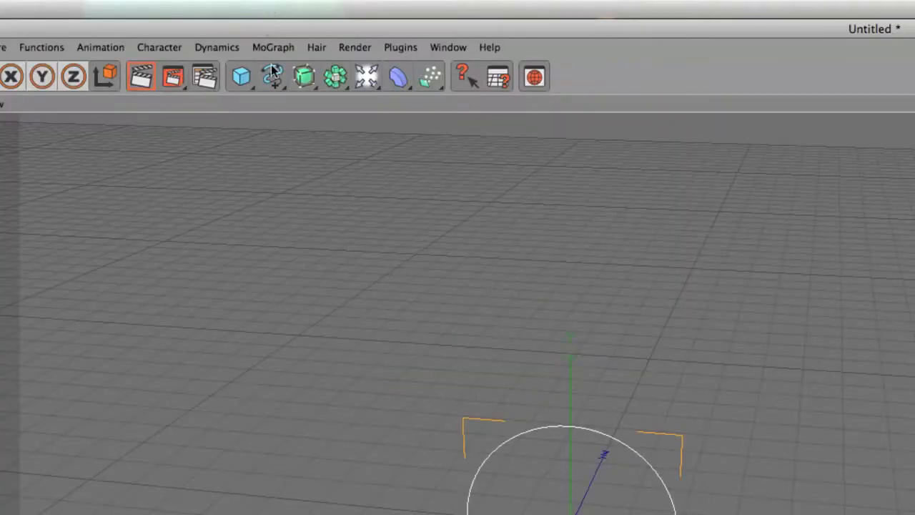
Add a Rectangle spline in the XZ plane with a width and height of 1000 m
{"action": "left_click", "coordinate": [211, 31]}
{"action": "left_click", "coordinate": [506, 152]}
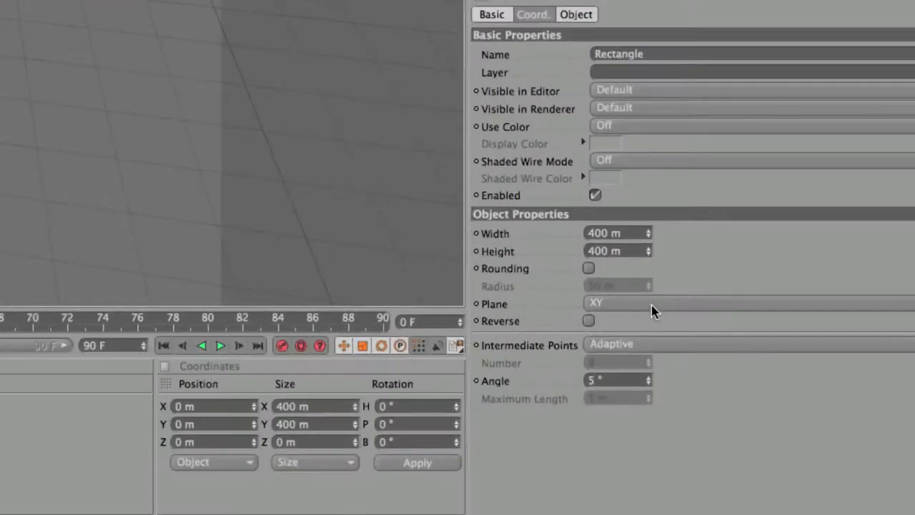
{"action": "left_click", "coordinate": [652, 306]}
{"action": "left_click", "coordinate": [653, 339]}
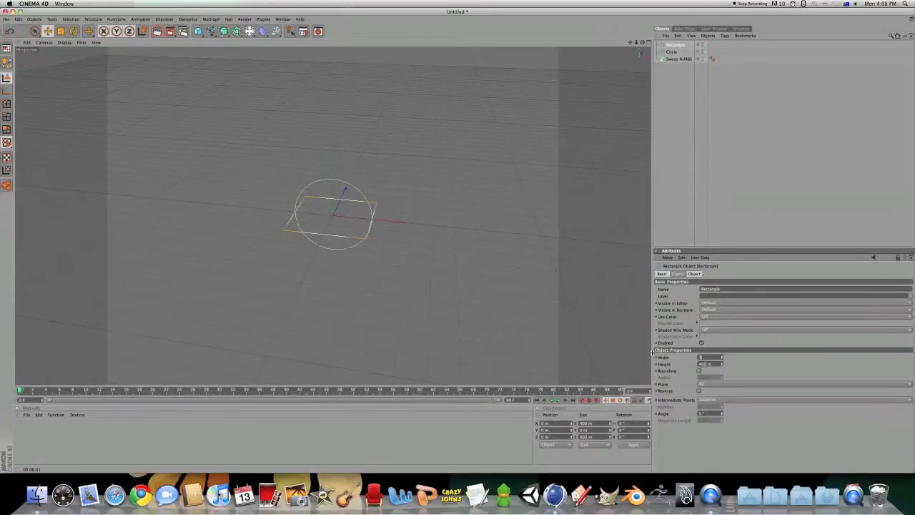
{"action": "type", "text": "000"}
{"action": "key", "text": "Tab"}
{"action": "key", "text": "Return"}
Place the Rectangle and Circle under the Sweep NURBS with the Circle first, and inspect the swept frame
{"action": "left_click_drag", "start_coordinate": [675, 53], "coordinate": [673, 55]}
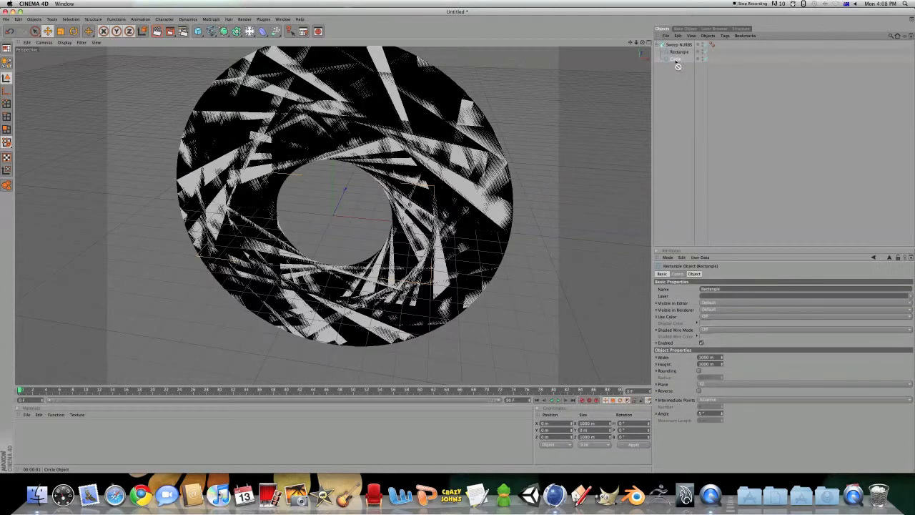
{"action": "left_click_drag", "start_coordinate": [676, 50], "coordinate": [676, 49]}
{"action": "left_click_drag", "start_coordinate": [348, 238], "coordinate": [347, 229], "text": "alt"}
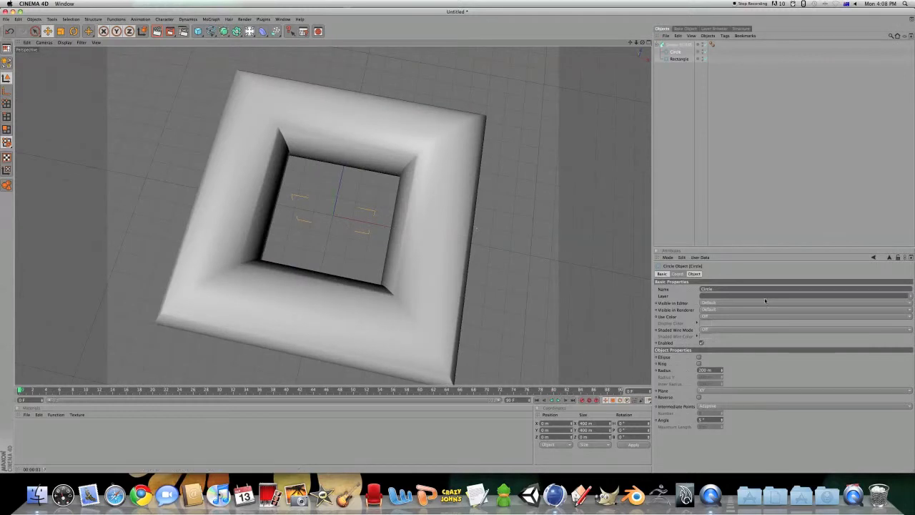
{"action": "left_click", "coordinate": [678, 45]}
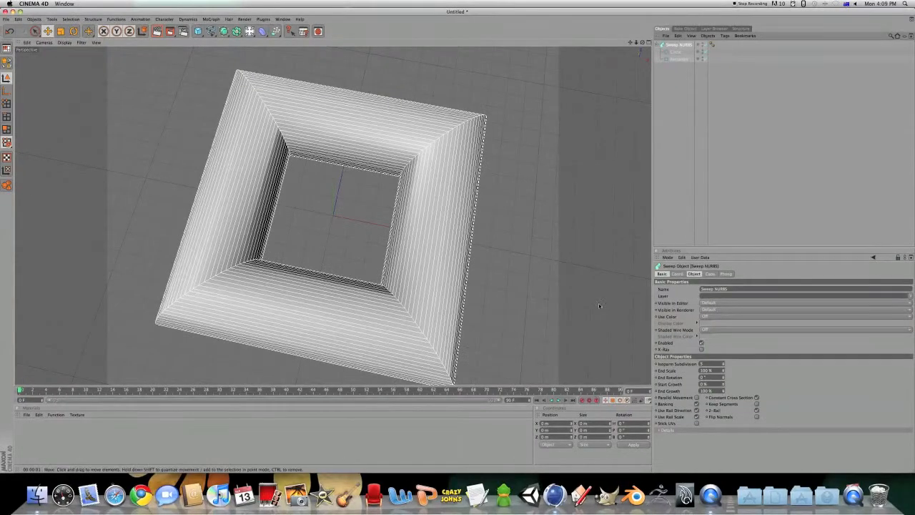
{"action": "left_click", "coordinate": [79, 45]}
{"action": "left_click_drag", "start_coordinate": [446, 239], "coordinate": [427, 240], "text": "alt"}
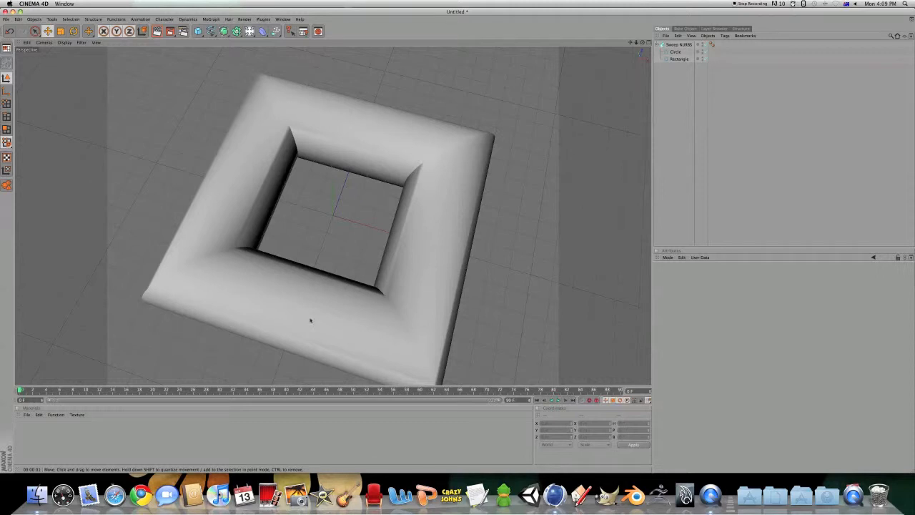
{"action": "left_click_drag", "start_coordinate": [333, 215], "coordinate": [337, 146], "text": "alt"}
Move the Rectangle above the Circle inside the Sweep NURBS and render the view
{"action": "left_click_drag", "start_coordinate": [672, 60], "coordinate": [672, 48]}
{"action": "left_click_drag", "start_coordinate": [386, 178], "coordinate": [379, 216], "text": "alt"}
{"action": "key", "text": "super+r"}
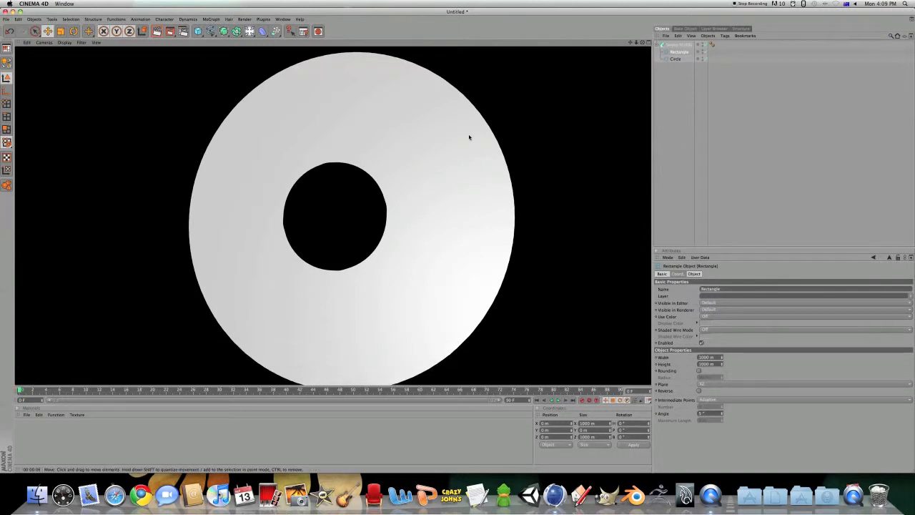
Delete the Sweep NURBS together with its child splines
{"action": "left_click", "coordinate": [678, 45]}
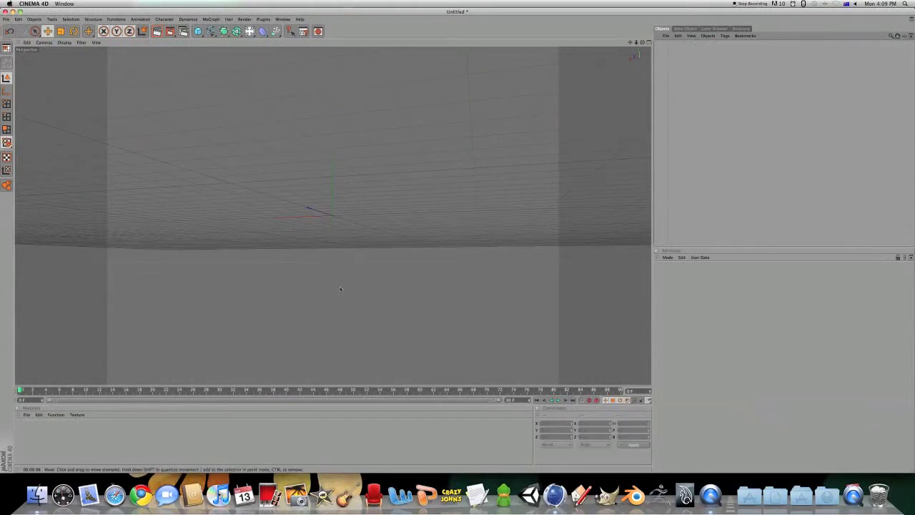
{"action": "left_click_drag", "start_coordinate": [340, 289], "coordinate": [333, 283], "text": "alt"}
{"action": "left_click", "coordinate": [236, 32]}
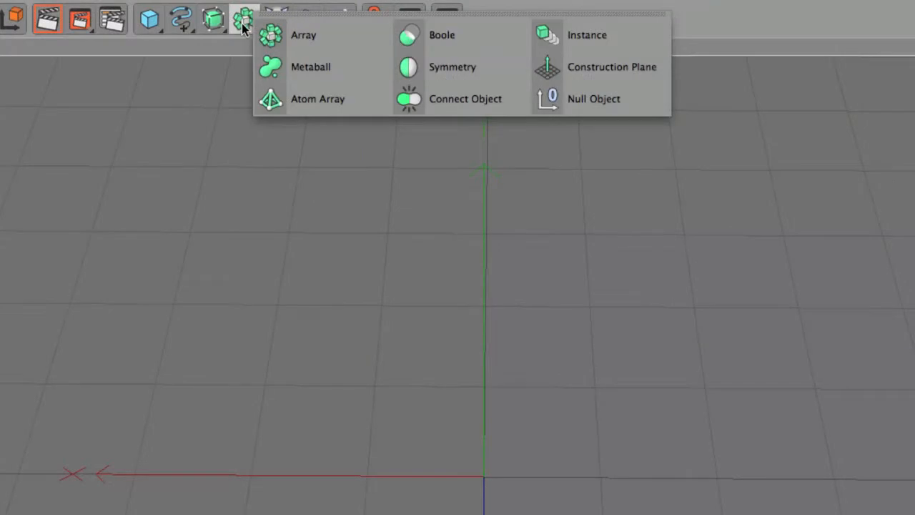
{"action": "left_click", "coordinate": [270, 45]}
{"action": "left_click", "coordinate": [250, 26]}
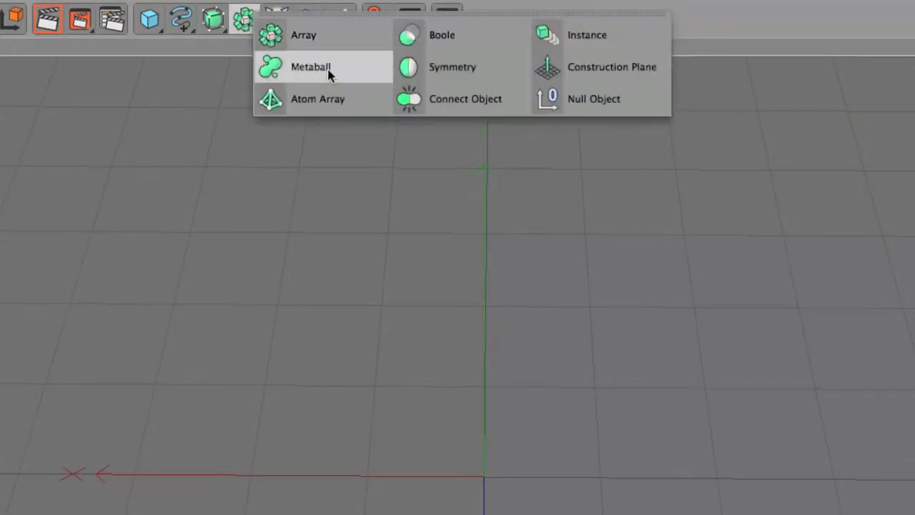
{"action": "left_click", "coordinate": [445, 41]}
{"action": "left_click", "coordinate": [252, 23]}
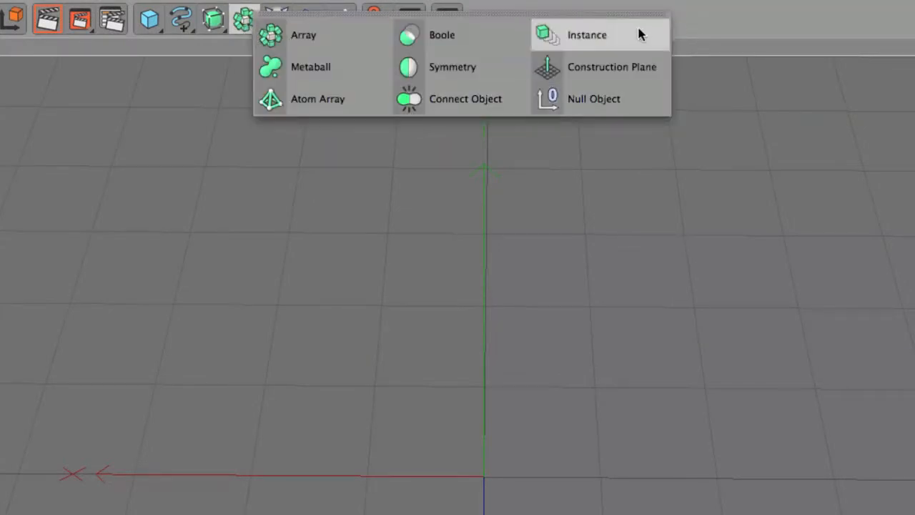
{"action": "left_click", "coordinate": [402, 80]}
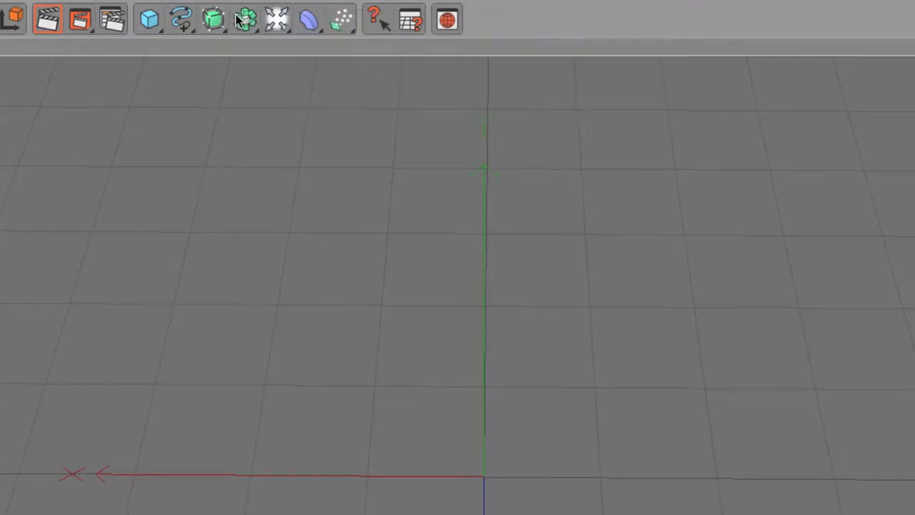
Add Array, Boole, Symmetry, Metaball and Connect Object modelling objects to the scene
{"action": "left_click", "coordinate": [241, 20]}
{"action": "left_click", "coordinate": [313, 78]}
{"action": "left_click", "coordinate": [243, 21]}
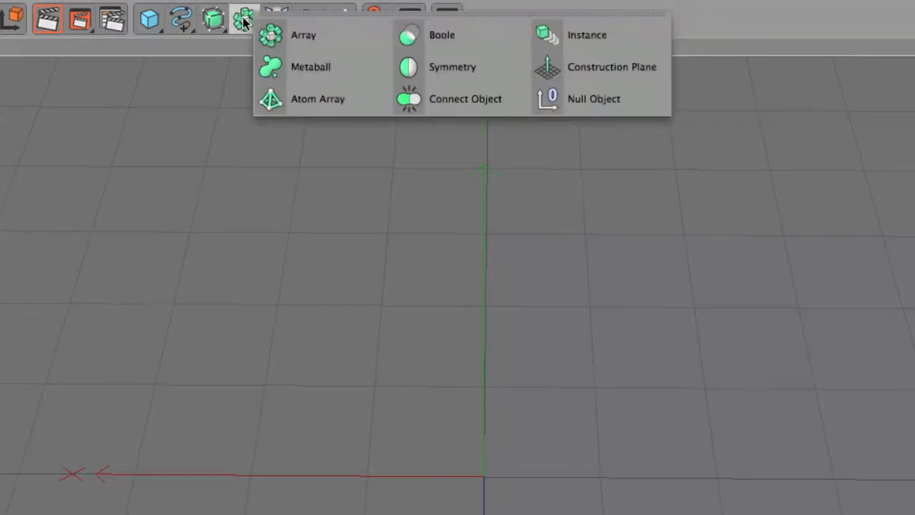
{"action": "left_click", "coordinate": [451, 98]}
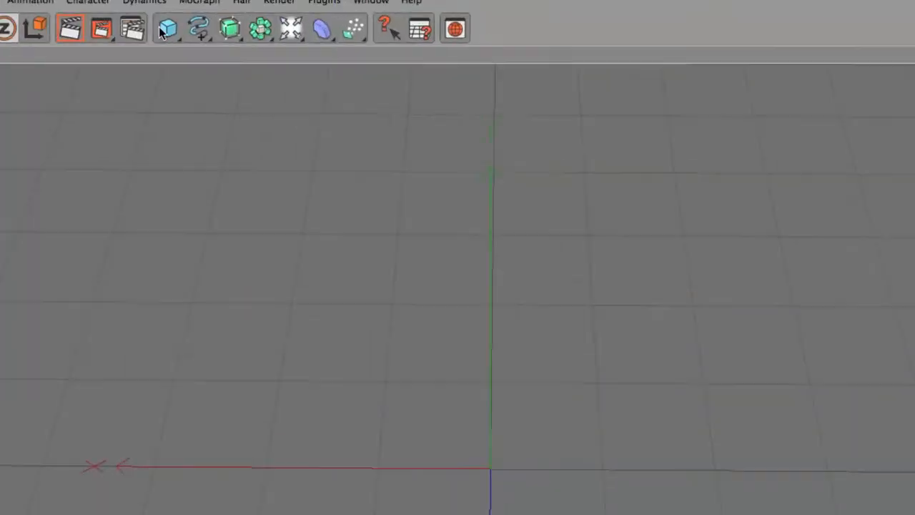
Add a Cube, make it a child of the Array object, and inspect the arrayed cubes from above
{"action": "left_click", "coordinate": [198, 31]}
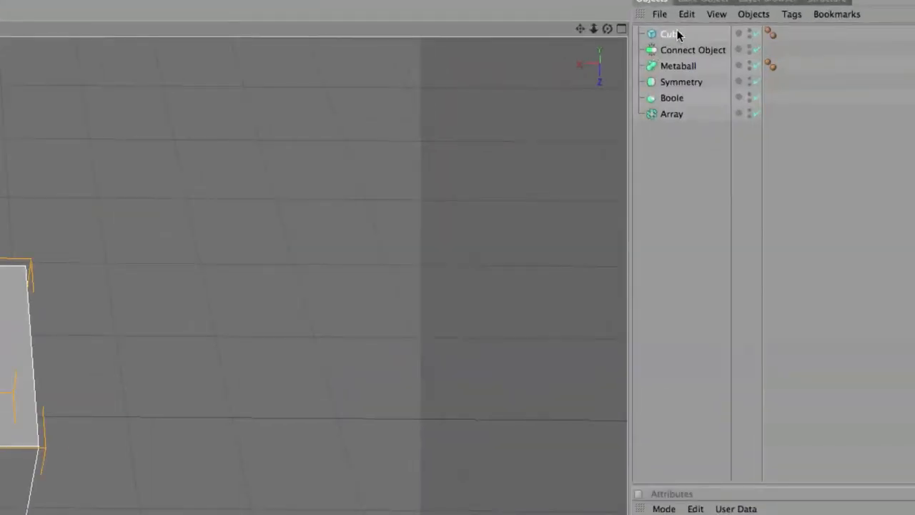
{"action": "left_click_drag", "start_coordinate": [670, 38], "coordinate": [673, 116]}
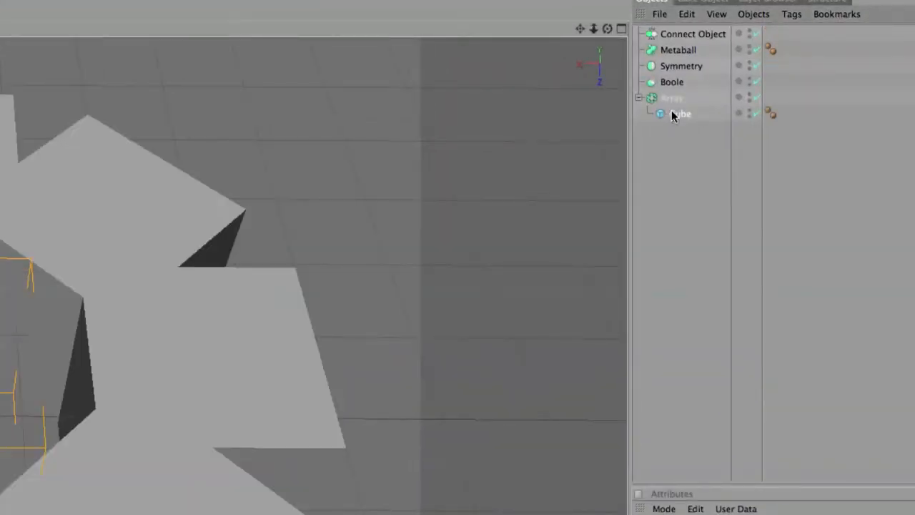
{"action": "left_click_drag", "start_coordinate": [412, 222], "coordinate": [436, 268], "text": "alt"}
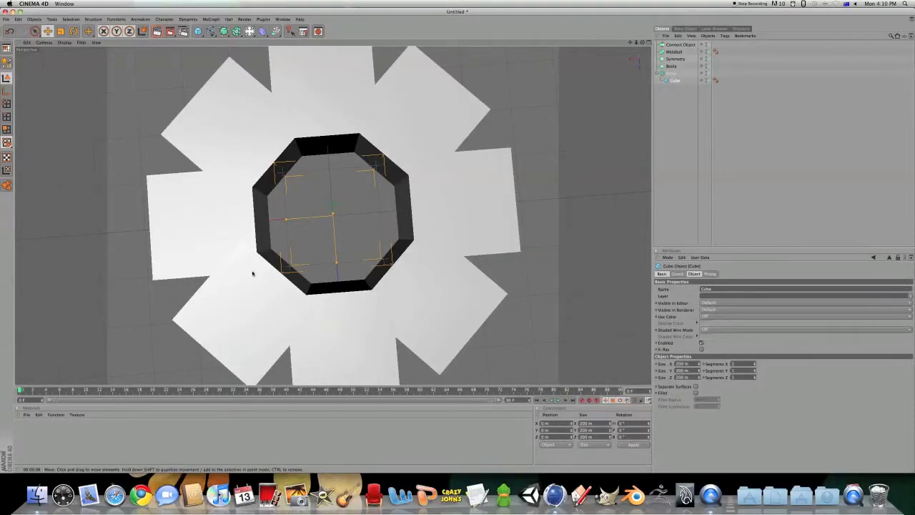
Reduce the Array object's number of copies to 1
{"action": "left_click", "coordinate": [659, 73]}
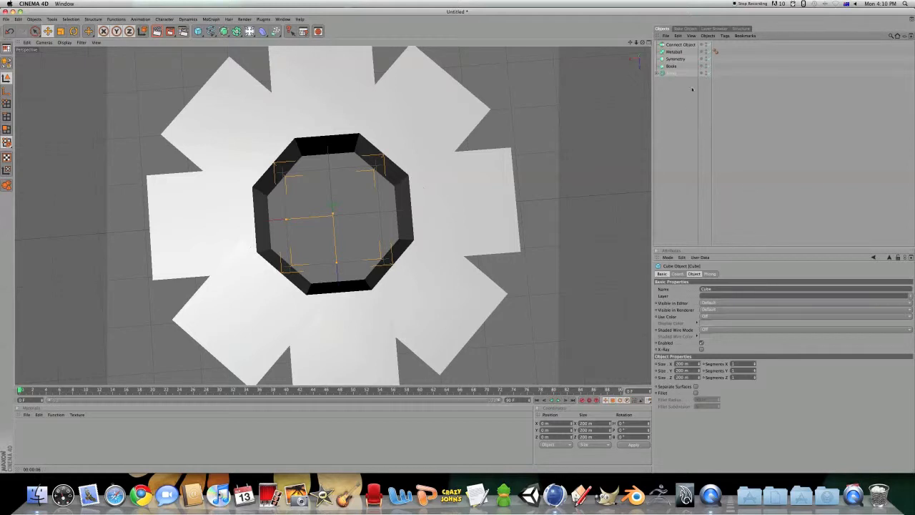
{"action": "left_click", "coordinate": [675, 73]}
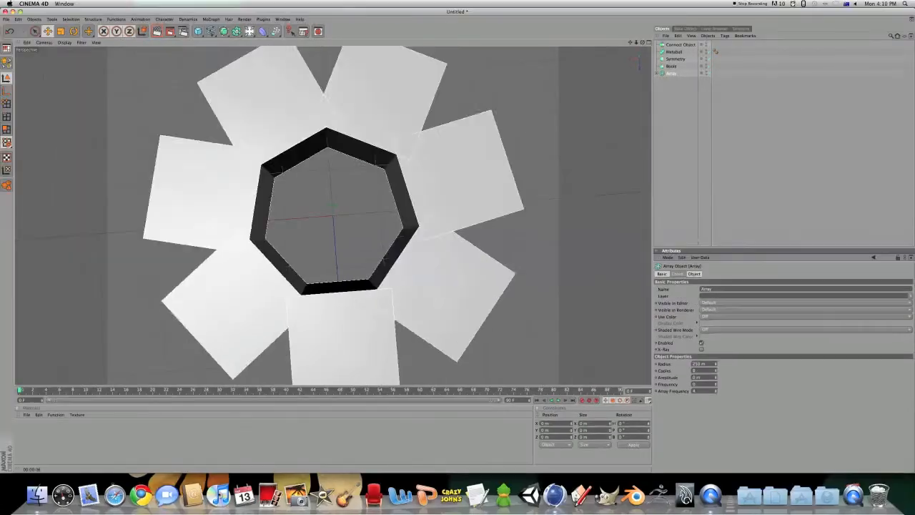
{"action": "left_click_drag", "start_coordinate": [639, 265], "coordinate": [639, 180]}
{"action": "left_click_drag", "start_coordinate": [715, 370], "coordinate": [715, 456]}
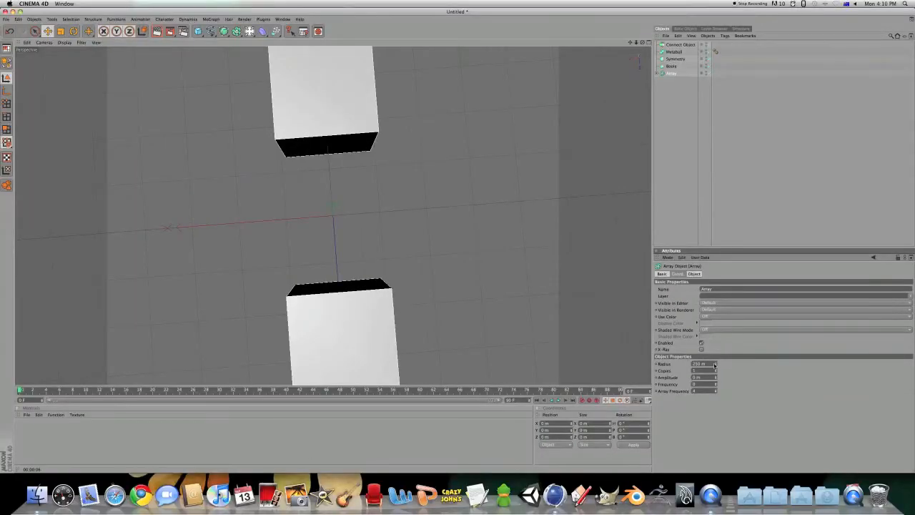
Increase the Array's radius to about 615 m and raise its copies until the cubes form a closed ring
{"action": "left_click_drag", "start_coordinate": [714, 366], "coordinate": [714, 314]}
{"action": "scroll", "coordinate": [427, 347], "scroll_direction": "down", "scroll_amount": 10}
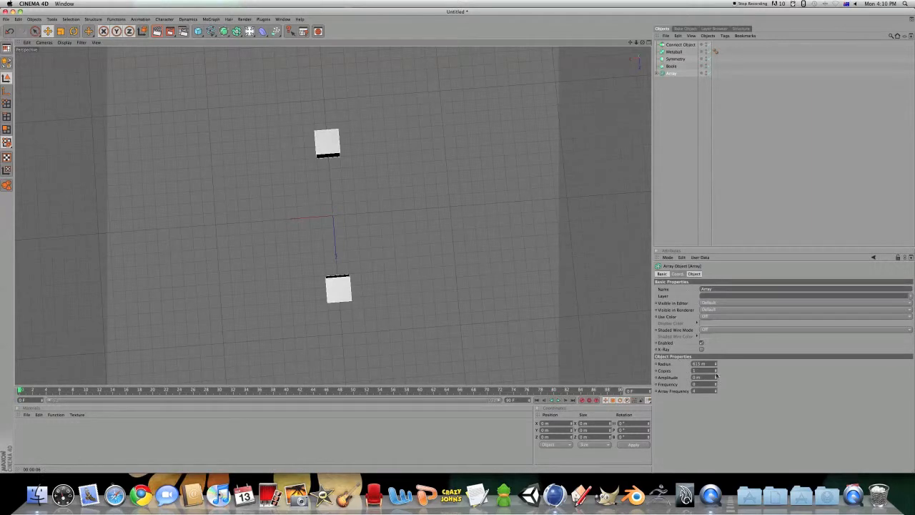
{"action": "mouse_move", "coordinate": [715, 371]}
{"action": "left_mouse_down"}
{"action": "mouse_move", "coordinate": [716, 346]}
{"action": "mouse_move", "coordinate": [715, 369]}
{"action": "left_mouse_up"}
{"action": "left_click_drag", "start_coordinate": [404, 223], "coordinate": [420, 273], "text": "alt"}
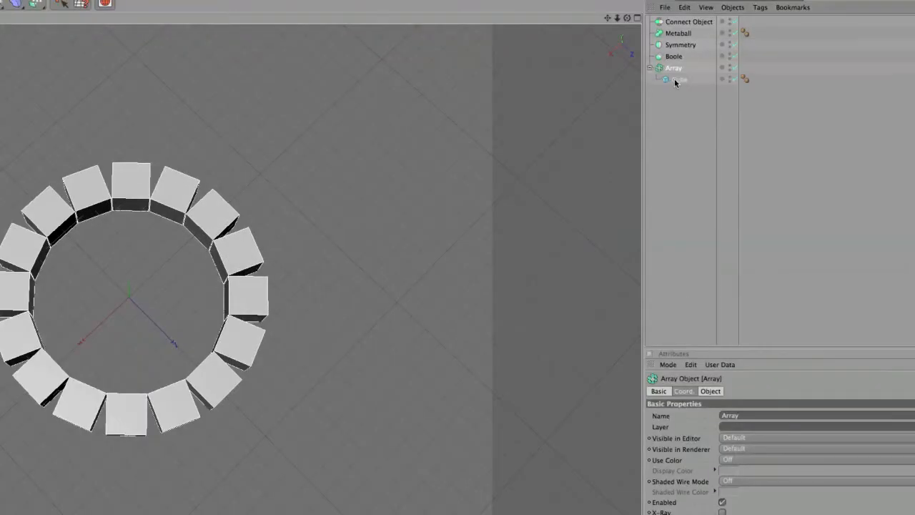
Take the Cube out of the Array and delete the Array object
{"action": "key", "text": "ctrl+z"}
{"action": "left_click", "coordinate": [674, 73]}
{"action": "key", "text": "Delete"}
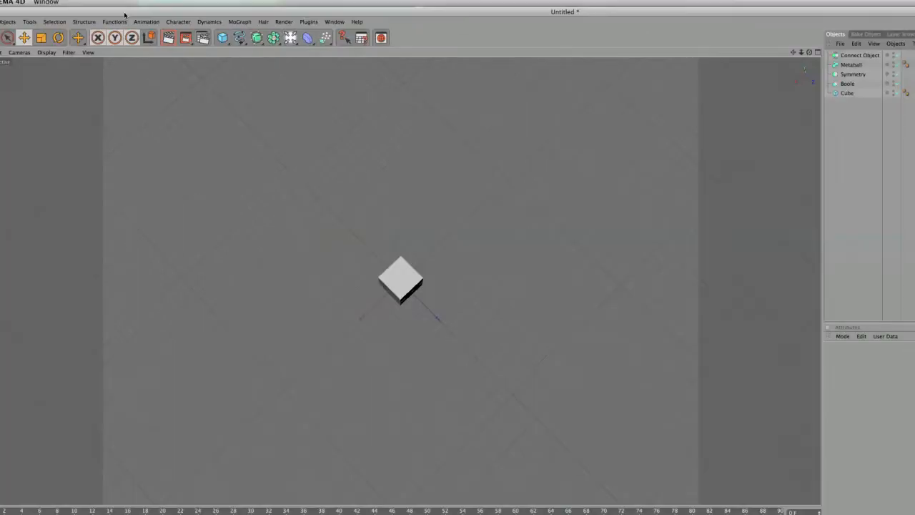
Add a second Cube and move it up and sideways so it overlaps an upper corner of the first cube
{"action": "left_click_drag", "start_coordinate": [222, 37], "coordinate": [250, 50]}
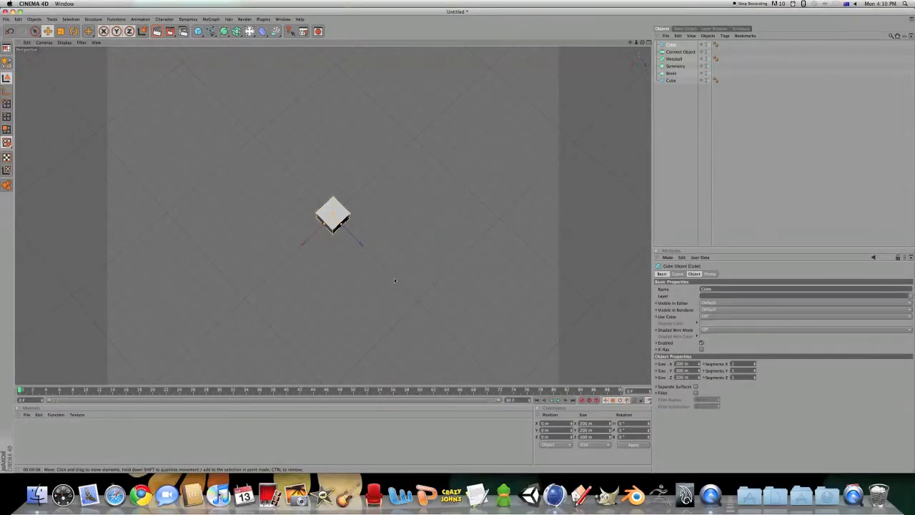
{"action": "scroll", "coordinate": [393, 278], "scroll_direction": "up", "scroll_amount": 6}
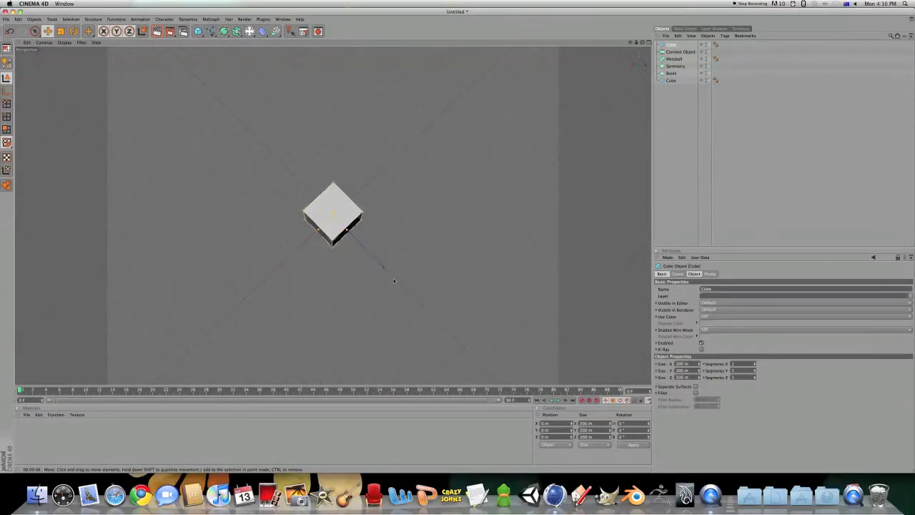
{"action": "scroll", "coordinate": [386, 279], "scroll_direction": "down", "scroll_amount": 6}
{"action": "scroll", "coordinate": [360, 162], "scroll_direction": "up", "scroll_amount": 10}
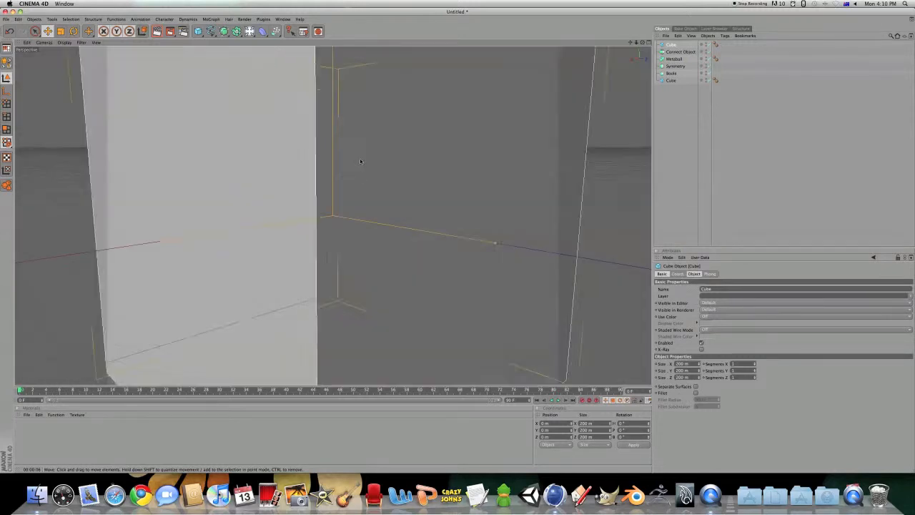
{"action": "scroll", "coordinate": [360, 161], "scroll_direction": "down", "scroll_amount": 8}
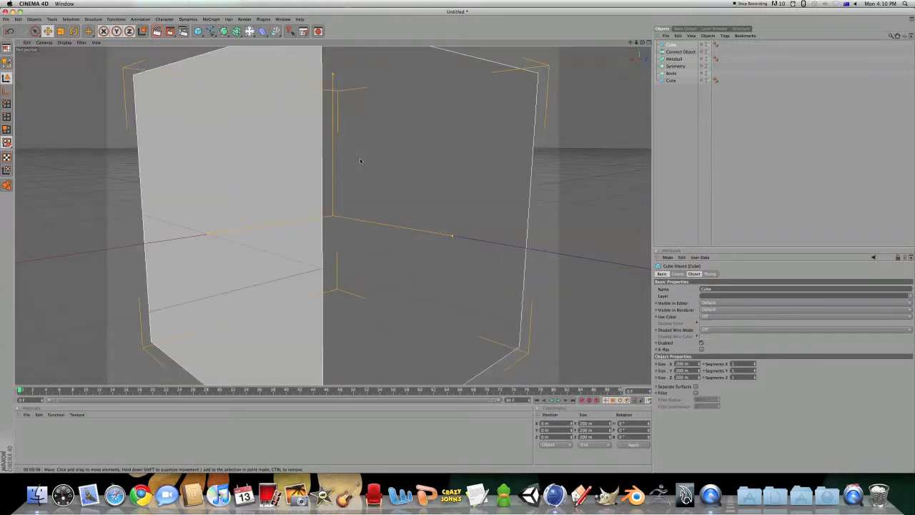
{"action": "scroll", "coordinate": [288, 185], "scroll_direction": "up", "scroll_amount": 6}
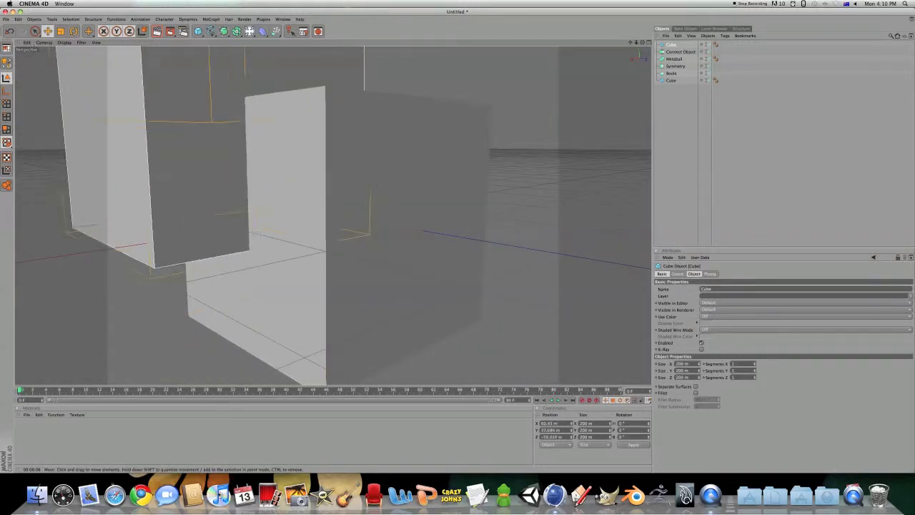
{"action": "left_click_drag", "start_coordinate": [288, 186], "coordinate": [293, 150]}
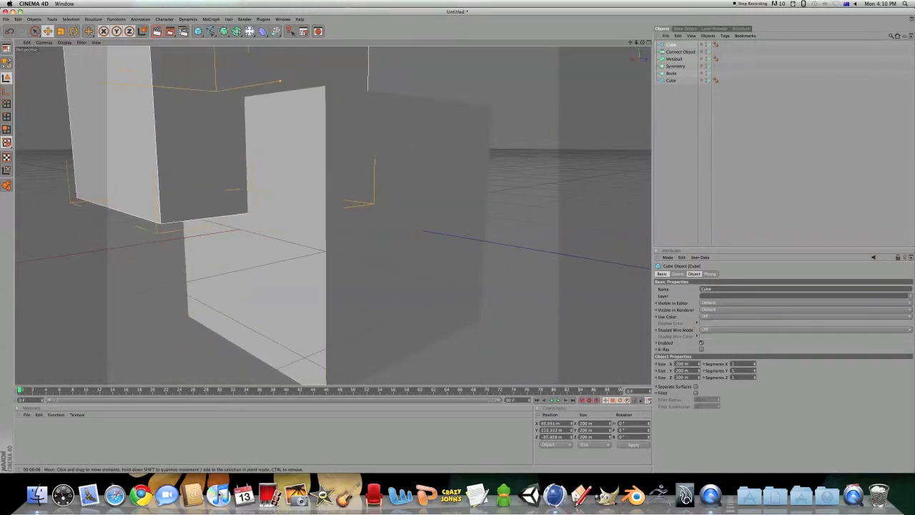
{"action": "scroll", "coordinate": [424, 261], "scroll_direction": "down", "scroll_amount": 3}
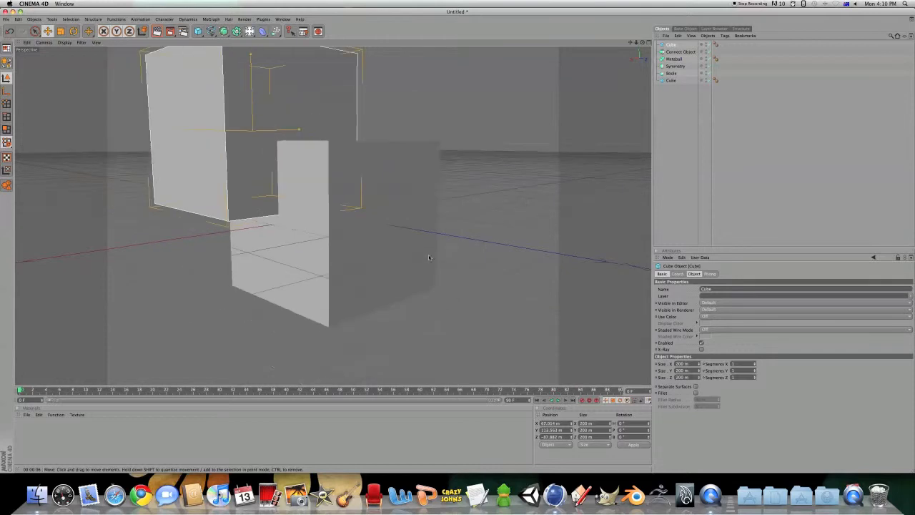
Keep the Boole object's Boolean Type at A subtract B and place both cubes under it
{"action": "left_click", "coordinate": [672, 72]}
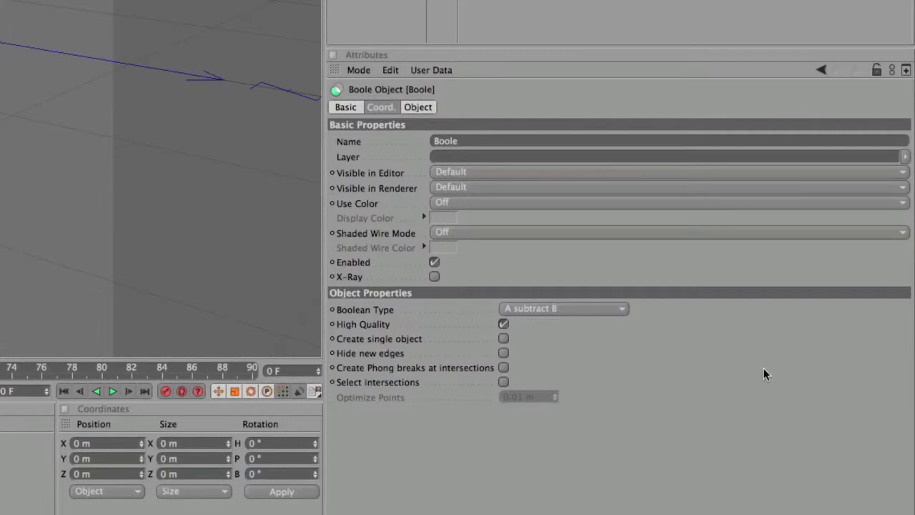
{"action": "left_click", "coordinate": [543, 307]}
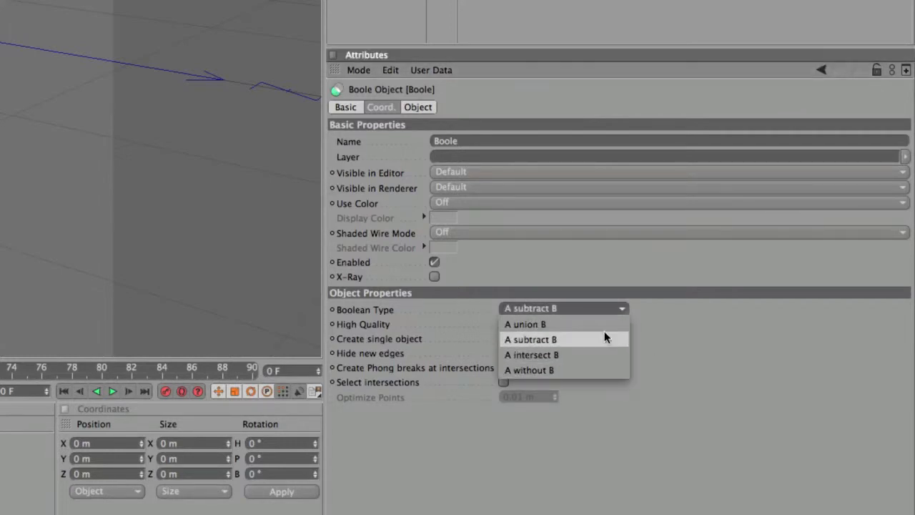
{"action": "left_click", "coordinate": [689, 353]}
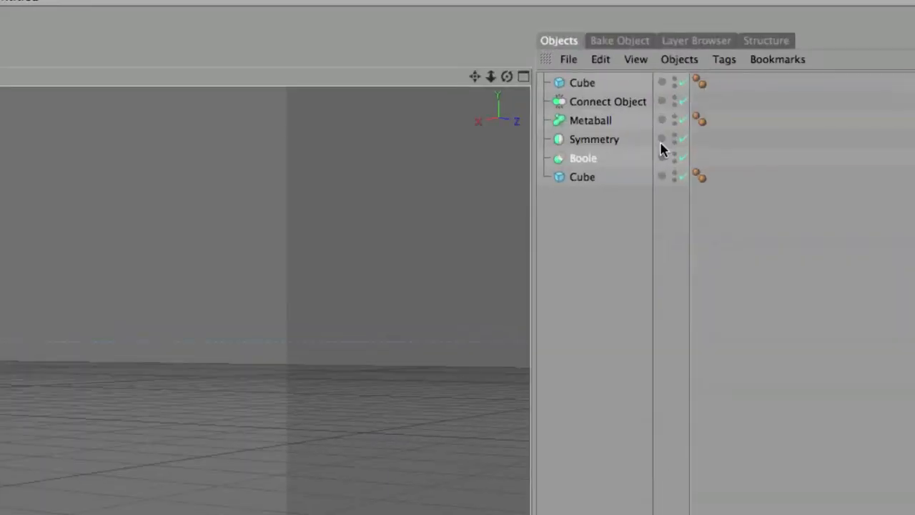
{"action": "left_click_drag", "start_coordinate": [581, 85], "coordinate": [577, 136]}
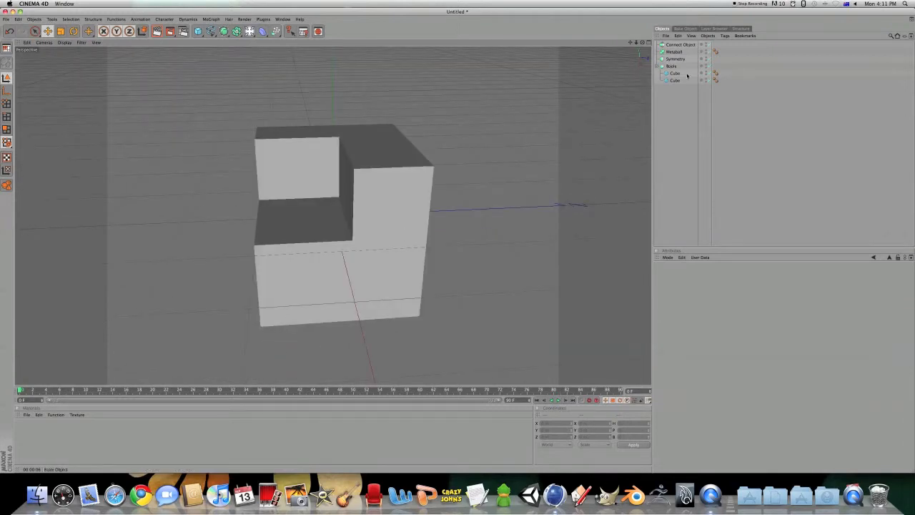
Move the subtracting cube inside the Boole along Z so it cuts the opposite upper corner of the other cube
{"action": "left_click", "coordinate": [673, 74]}
{"action": "left_click", "coordinate": [666, 81]}
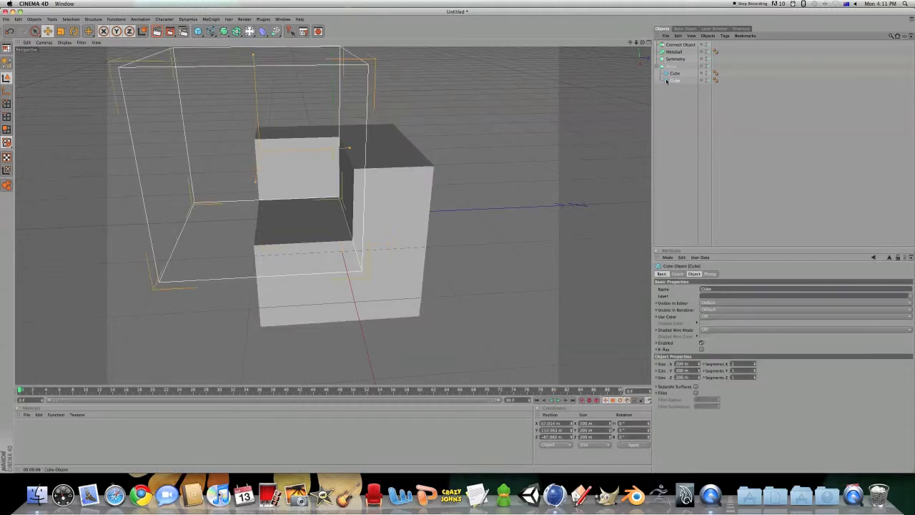
{"action": "left_click_drag", "start_coordinate": [167, 119], "coordinate": [340, 129]}
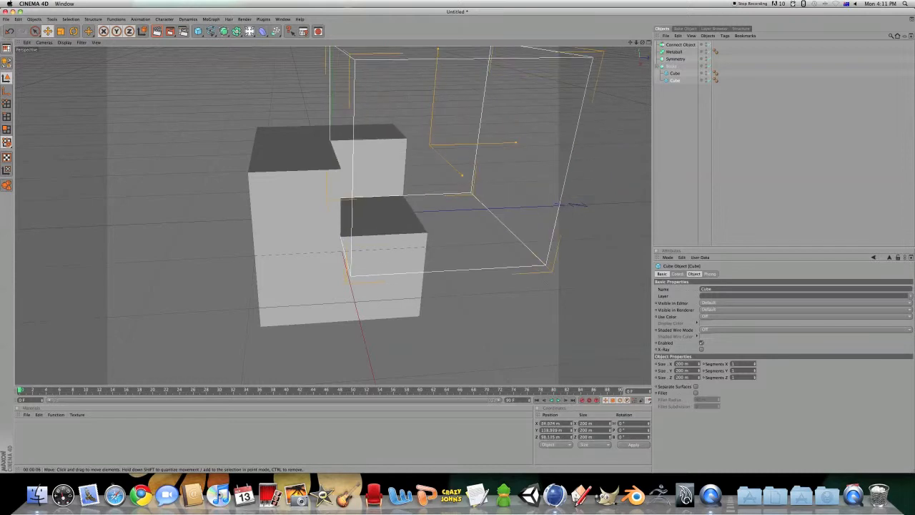
{"action": "left_click", "coordinate": [675, 74]}
{"action": "left_click", "coordinate": [674, 59]}
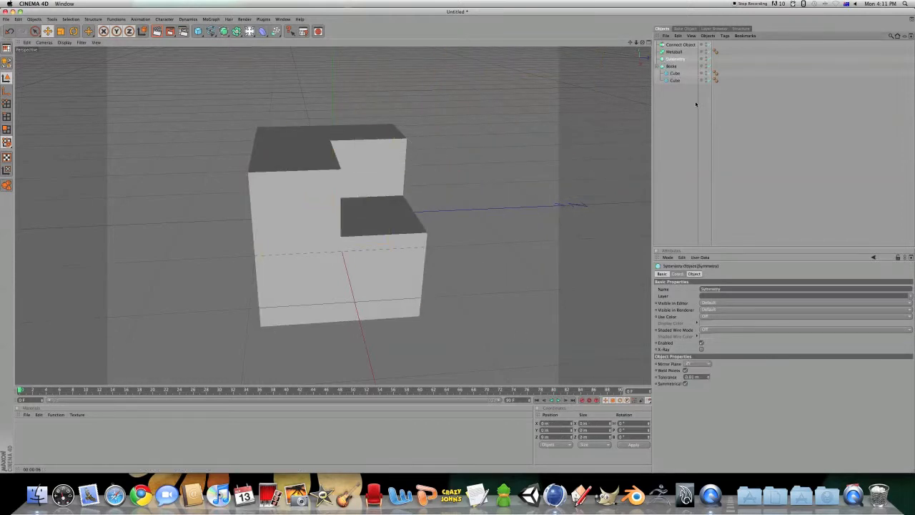
Set the Boole's Boolean Type to A without B and inspect the open cut from another angle
{"action": "left_click", "coordinate": [672, 66]}
{"action": "left_click", "coordinate": [767, 363]}
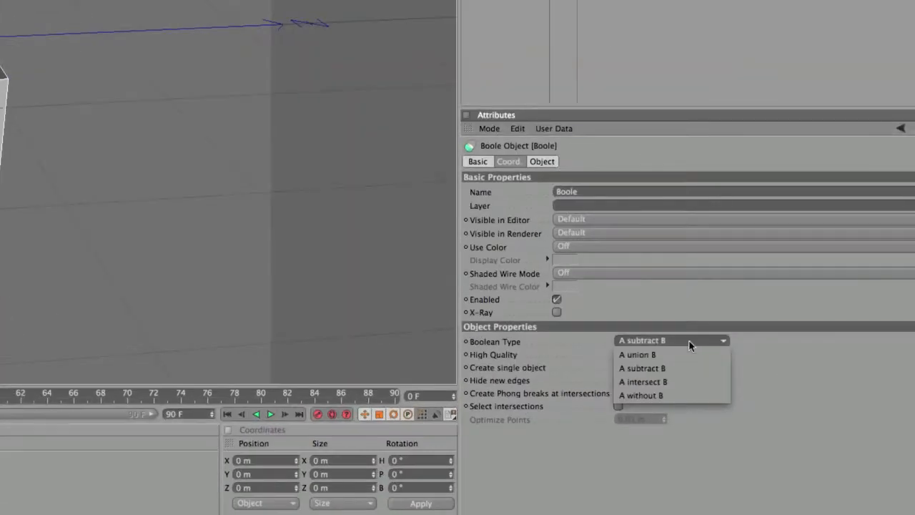
{"action": "left_click", "coordinate": [684, 394]}
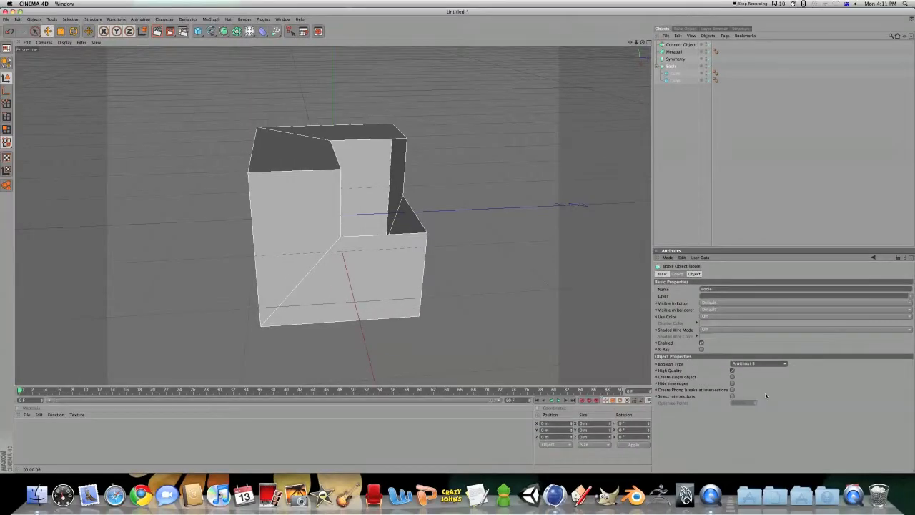
{"action": "left_click_drag", "start_coordinate": [588, 311], "coordinate": [462, 237], "text": "alt"}
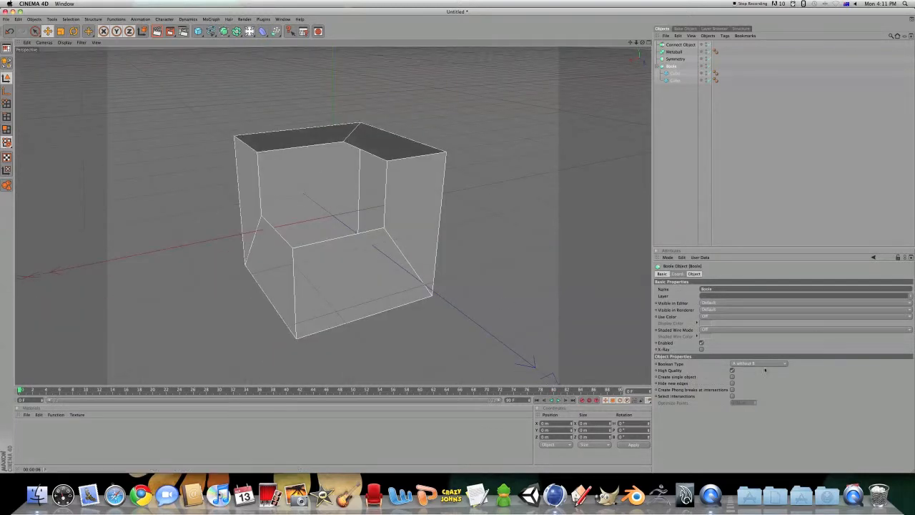
Set the Boole's Boolean Type to A intersect B and inspect the overlapping volume
{"action": "left_click", "coordinate": [759, 363]}
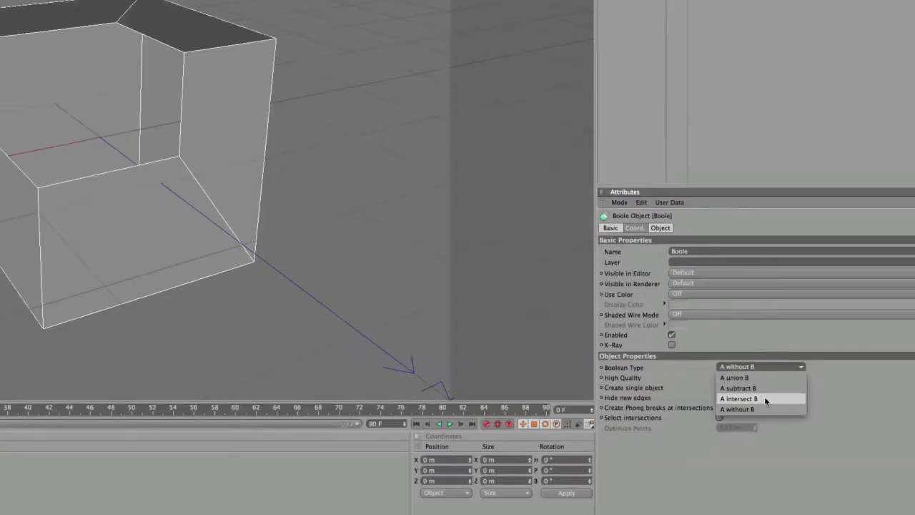
{"action": "left_click", "coordinate": [764, 398]}
{"action": "left_click_drag", "start_coordinate": [501, 306], "coordinate": [558, 370], "text": "alt"}
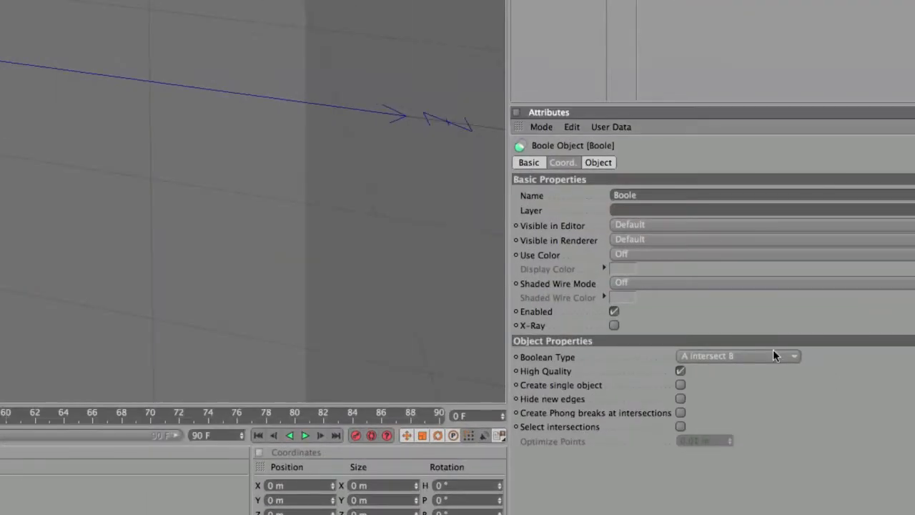
Set the Boole's Boolean Type to A union B and inspect the merged cubes from several sides
{"action": "left_click", "coordinate": [773, 355]}
{"action": "left_click", "coordinate": [763, 372]}
{"action": "left_click_drag", "start_coordinate": [441, 244], "coordinate": [279, 247], "text": "alt"}
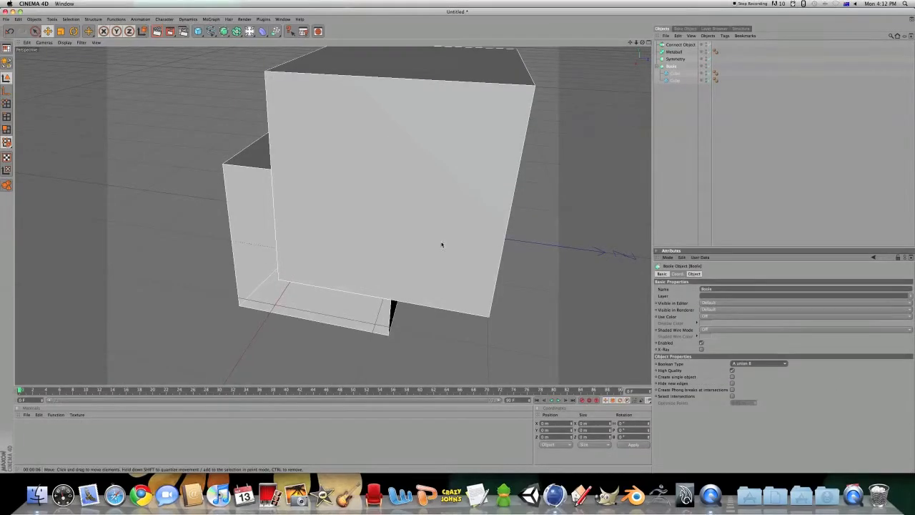
{"action": "mouse_move", "coordinate": [604, 72]}
{"action": "left_mouse_down", "text": "alt"}
{"action": "mouse_move", "coordinate": [636, 55]}
{"action": "mouse_move", "coordinate": [611, 81]}
{"action": "left_mouse_up", "text": "alt"}
Take both cubes out of the Boole, then delete the Boole object and the offset cube
{"action": "left_click", "coordinate": [672, 82]}
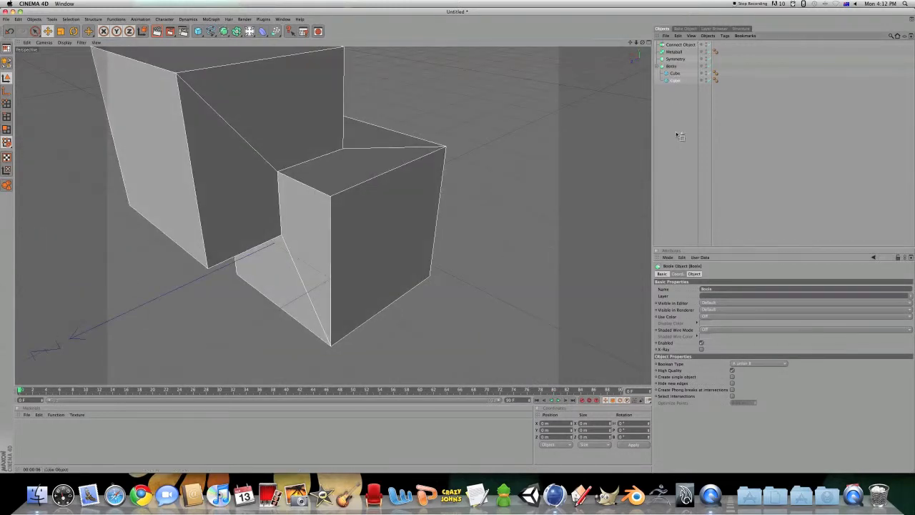
{"action": "left_click_drag", "start_coordinate": [670, 112], "coordinate": [671, 110]}
{"action": "left_click", "coordinate": [672, 74]}
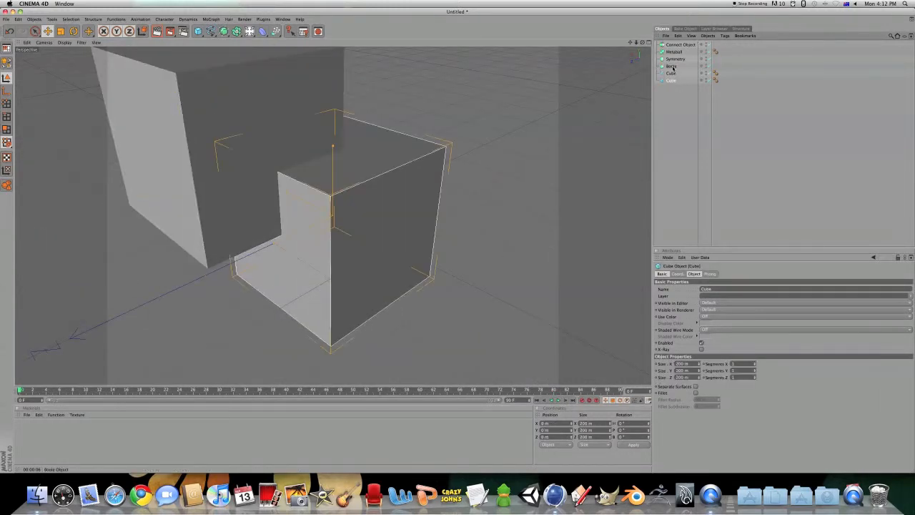
{"action": "left_click", "coordinate": [672, 67]}
{"action": "key", "text": "Delete"}
{"action": "left_click", "coordinate": [672, 68]}
{"action": "key", "text": "Delete"}
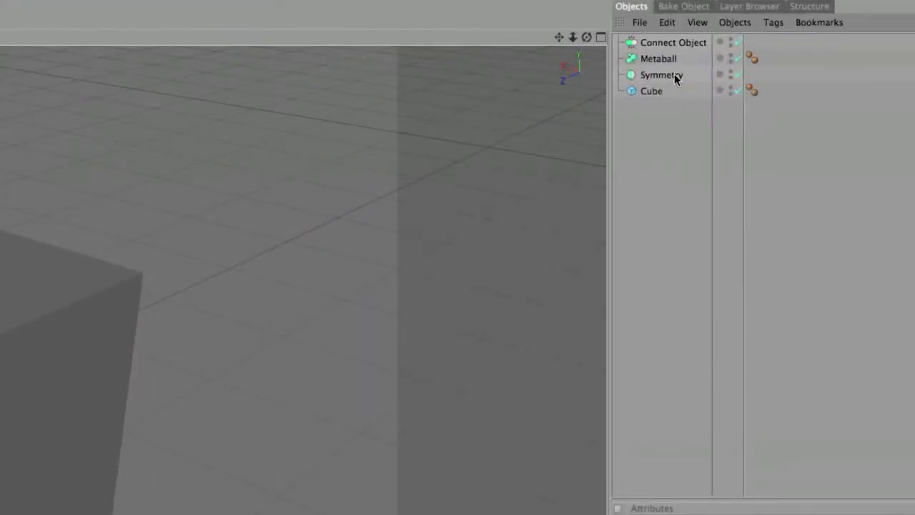
Nest the cube under the Symmetry object and move it away from the mirror plane to form two mirrored cubes
{"action": "left_click", "coordinate": [674, 59]}
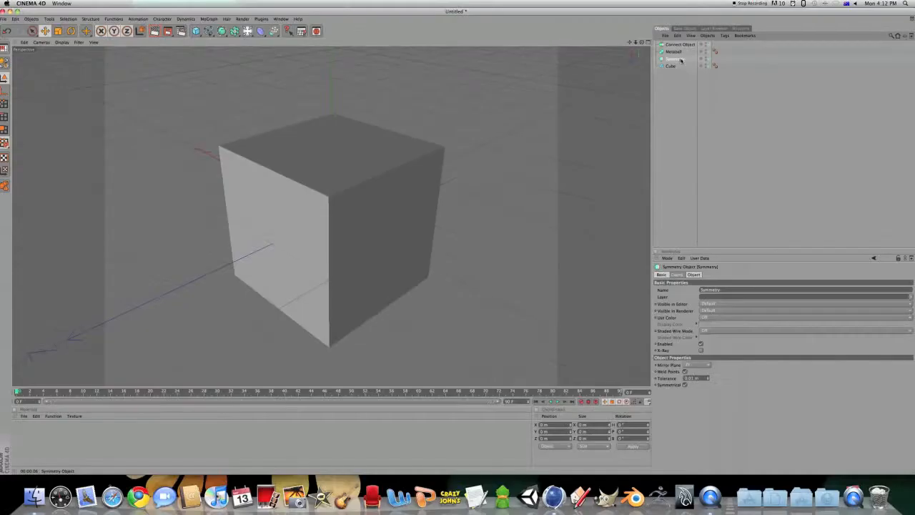
{"action": "left_click_drag", "start_coordinate": [679, 59], "coordinate": [675, 65]}
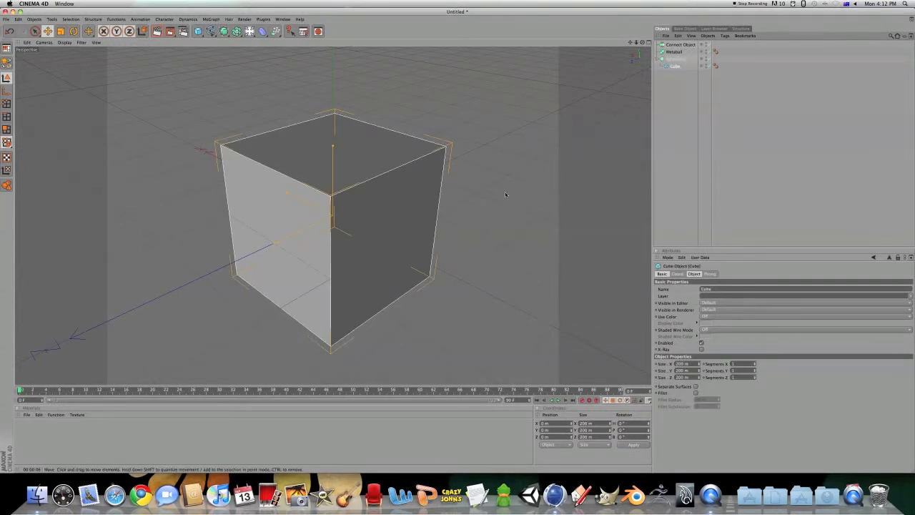
{"action": "left_click_drag", "start_coordinate": [389, 255], "coordinate": [177, 176]}
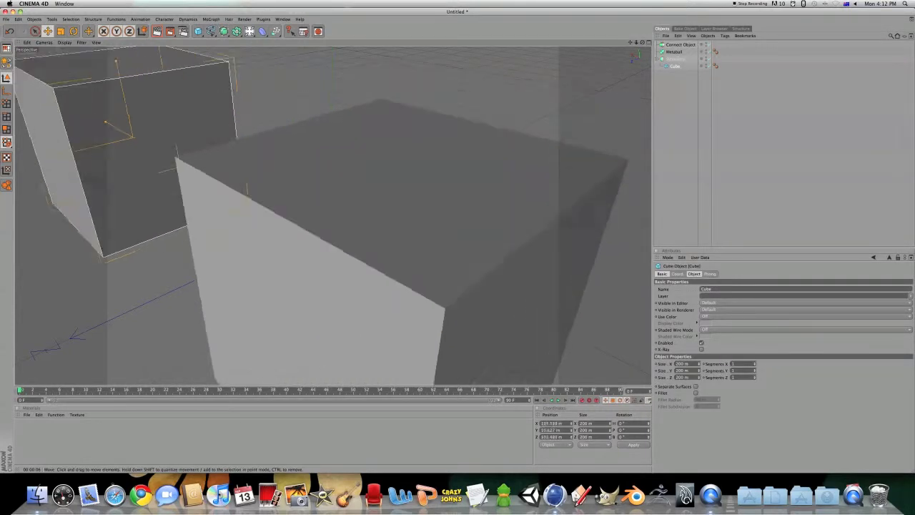
{"action": "scroll", "coordinate": [393, 256], "scroll_direction": "down", "scroll_amount": 15}
{"action": "scroll", "coordinate": [392, 256], "scroll_direction": "up", "scroll_amount": 10}
{"action": "left_click_drag", "start_coordinate": [392, 256], "coordinate": [348, 270], "text": "alt"}
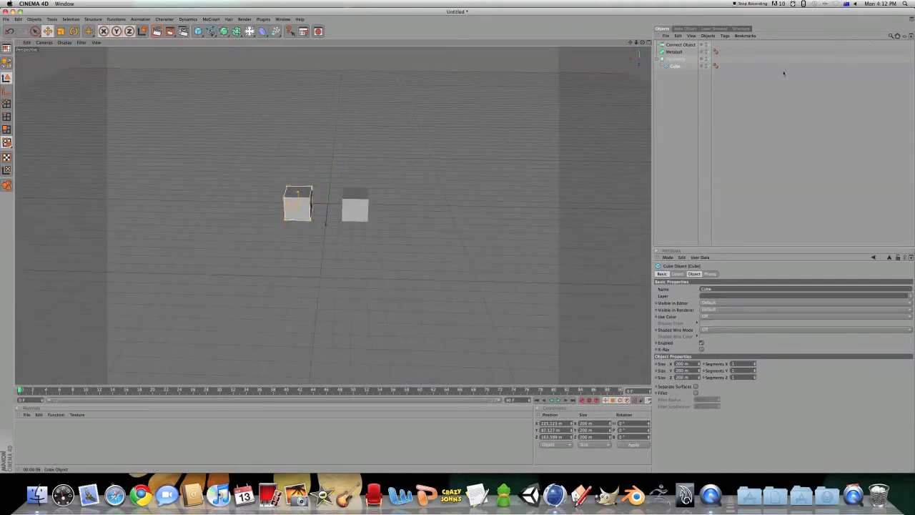
Move the Symmetry object away from the origin, then shift its child cube to demonstrate the mirrored movement
{"action": "left_click", "coordinate": [676, 59]}
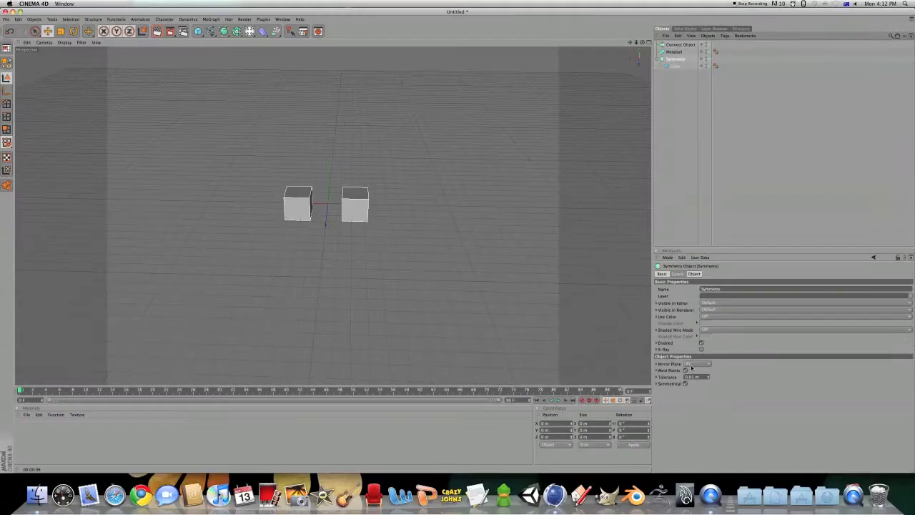
{"action": "left_click_drag", "start_coordinate": [295, 205], "coordinate": [368, 251]}
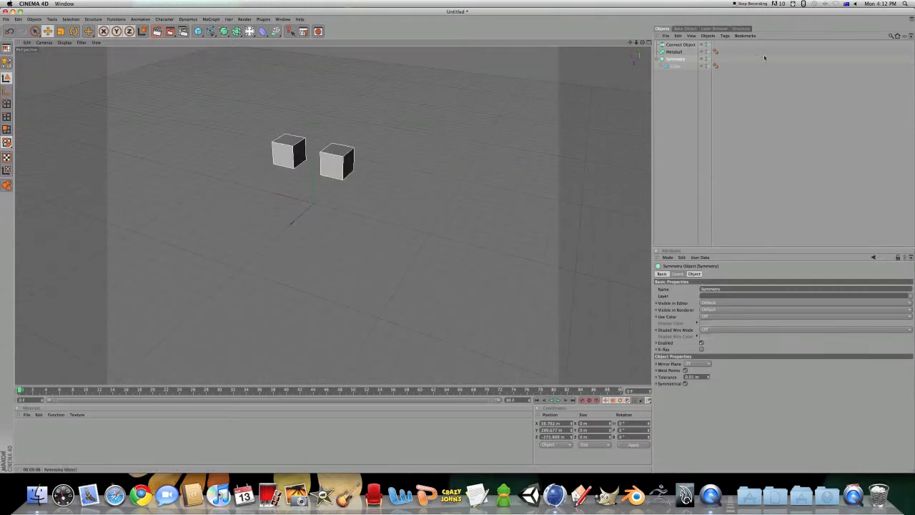
{"action": "left_click", "coordinate": [675, 65]}
{"action": "left_click_drag", "start_coordinate": [353, 230], "coordinate": [295, 230]}
{"action": "left_click_drag", "start_coordinate": [231, 150], "coordinate": [339, 211]}
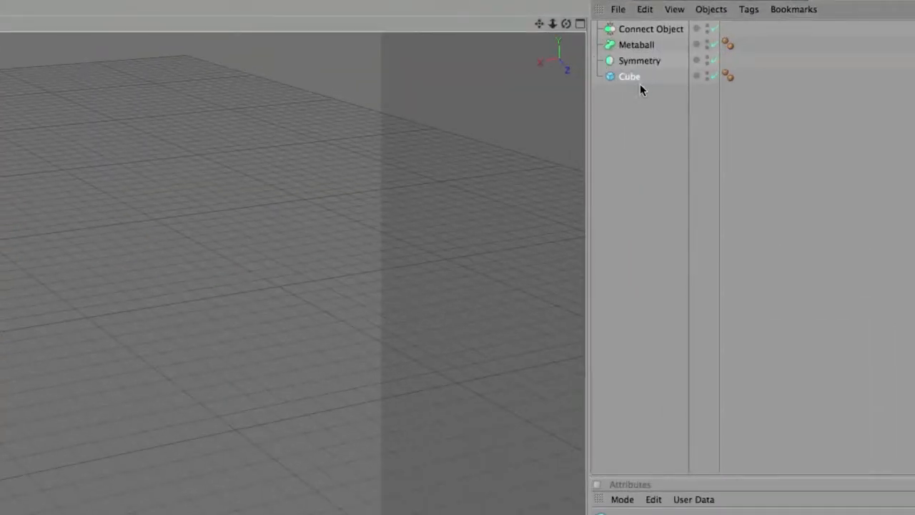
Delete the empty Symmetry object and nest the cube under the Metaball object
{"action": "key", "text": "Delete"}
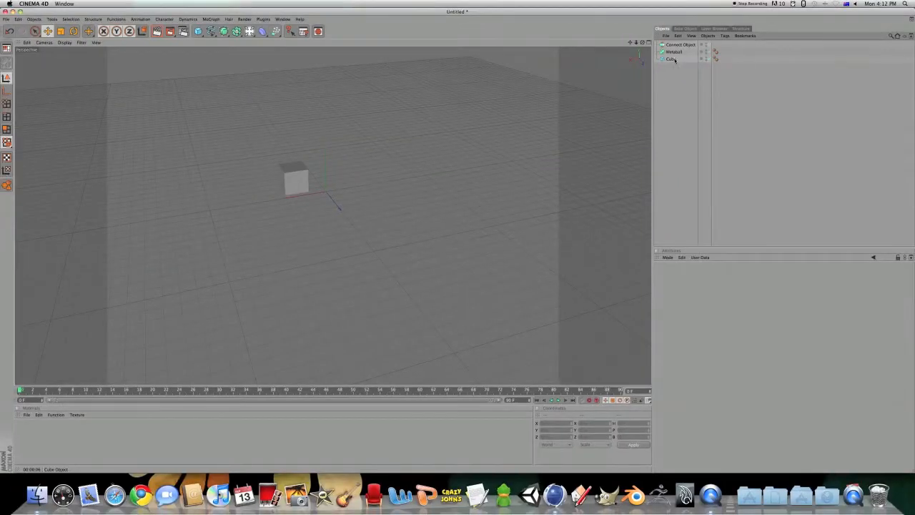
{"action": "left_click_drag", "start_coordinate": [674, 54], "coordinate": [673, 53]}
{"action": "scroll", "coordinate": [266, 125], "scroll_direction": "up", "scroll_amount": 10}
{"action": "scroll", "coordinate": [265, 125], "scroll_direction": "down", "scroll_amount": 10}
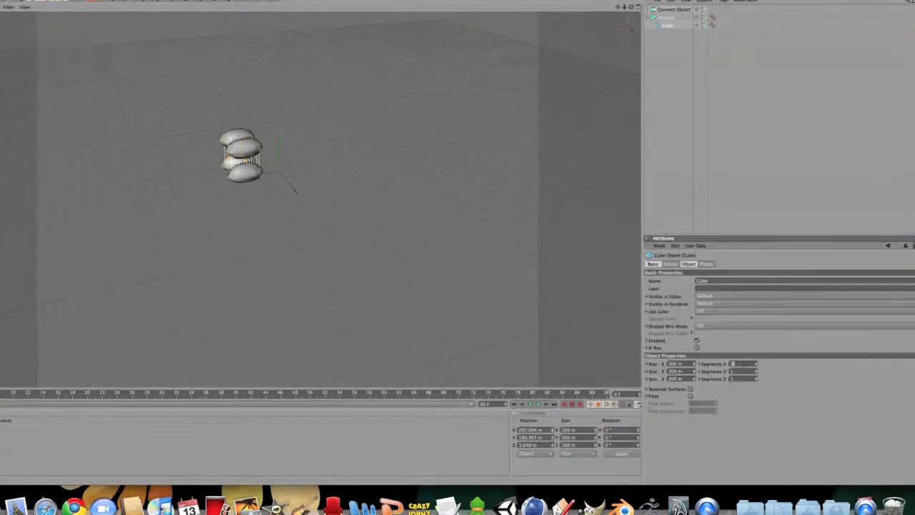
Set the Metaball cube's X, Y and Z segments to 10 each and inspect the rounded shape
{"action": "left_click", "coordinate": [736, 362]}
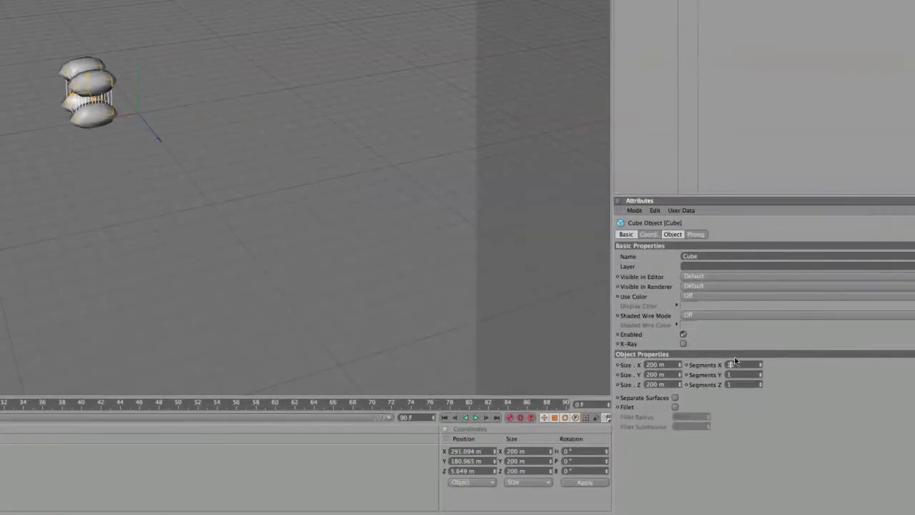
{"action": "left_click_drag", "start_coordinate": [730, 365], "coordinate": [716, 366]}
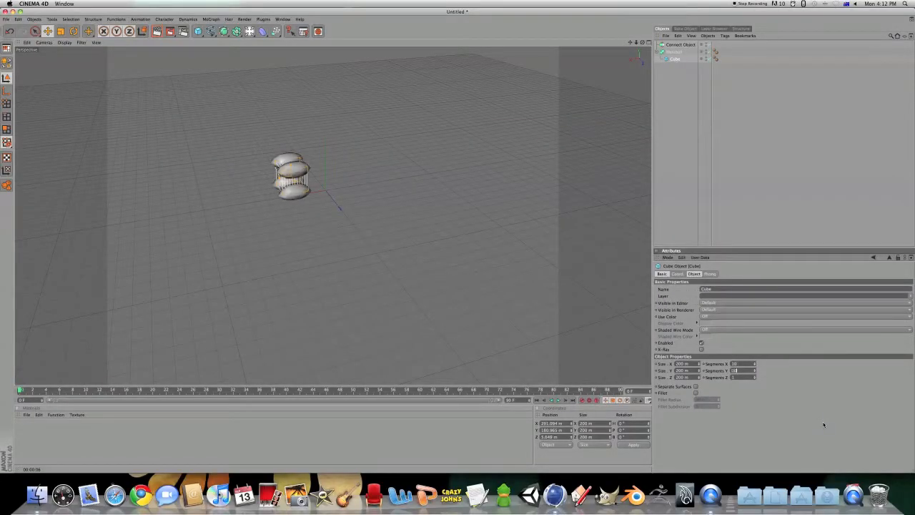
{"action": "key", "text": "Tab"}
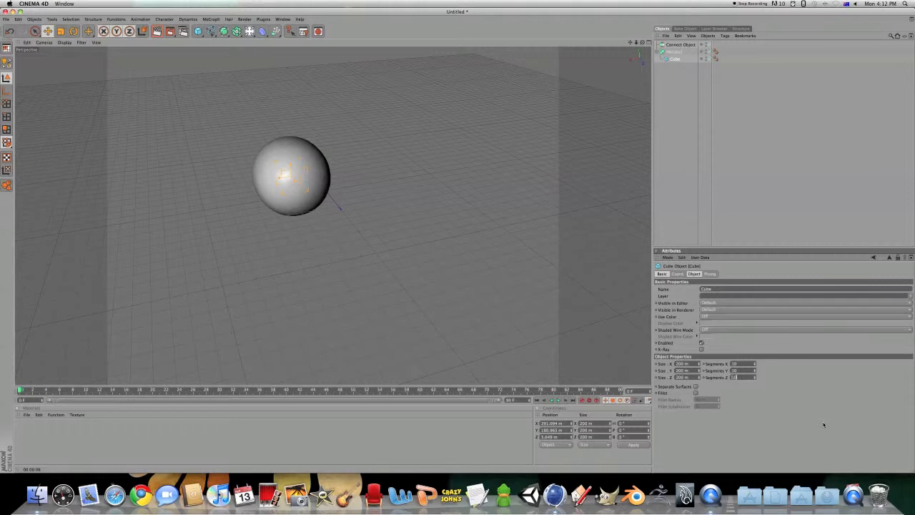
{"action": "type", "text": "10"}
{"action": "key", "text": "Return"}
{"action": "mouse_move", "coordinate": [562, 308]}
{"action": "left_mouse_down", "text": "alt"}
{"action": "mouse_move", "coordinate": [547, 325]}
{"action": "mouse_move", "coordinate": [536, 275]}
{"action": "mouse_move", "coordinate": [539, 304]}
{"action": "mouse_move", "coordinate": [560, 302]}
{"action": "left_mouse_up", "text": "alt"}
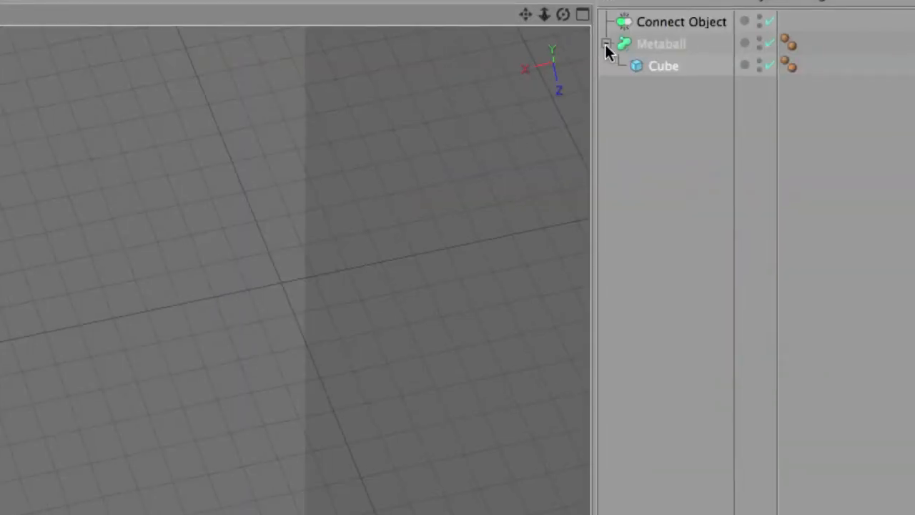
Duplicate the cube inside the Metaball and move the copy well away from the original
{"action": "left_click_drag", "start_coordinate": [641, 63], "coordinate": [653, 63], "text": "ctrl"}
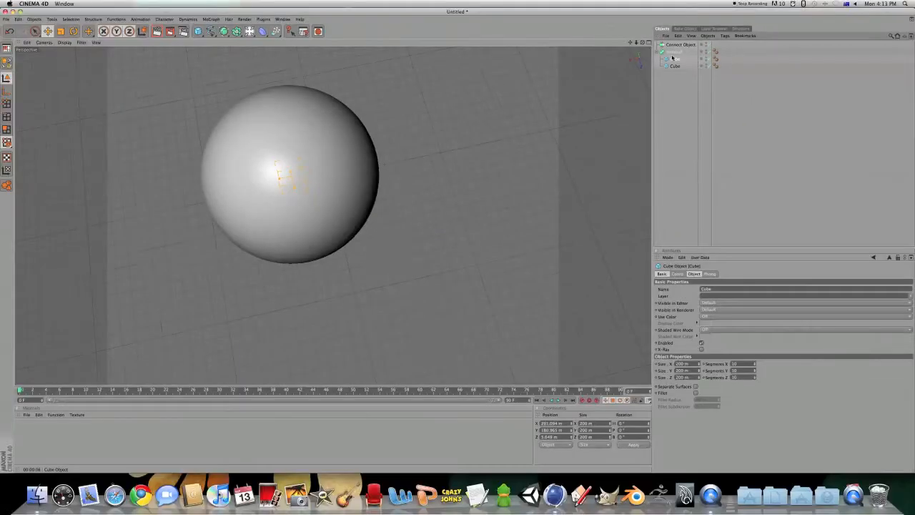
{"action": "left_click_drag", "start_coordinate": [289, 175], "coordinate": [370, 209]}
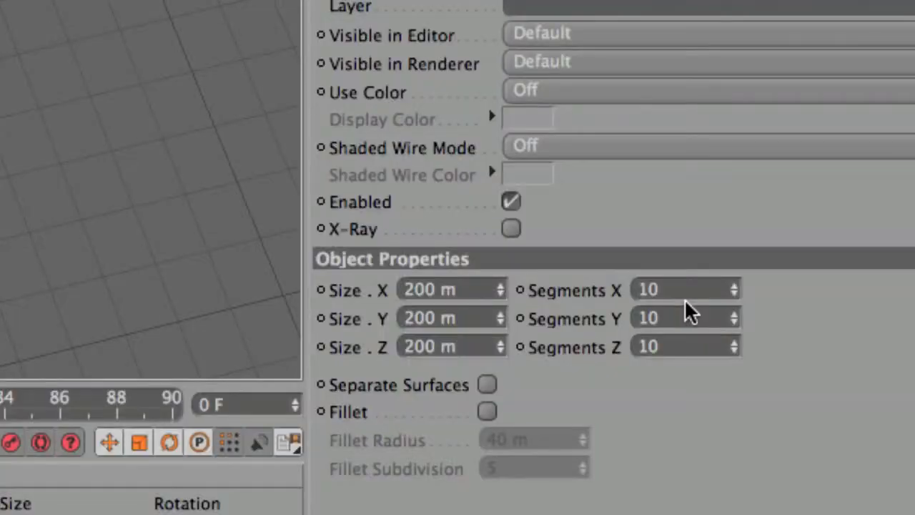
Set the copied cube's X, Y and Z segments to 5 each, then deselect it
{"action": "left_click", "coordinate": [734, 363]}
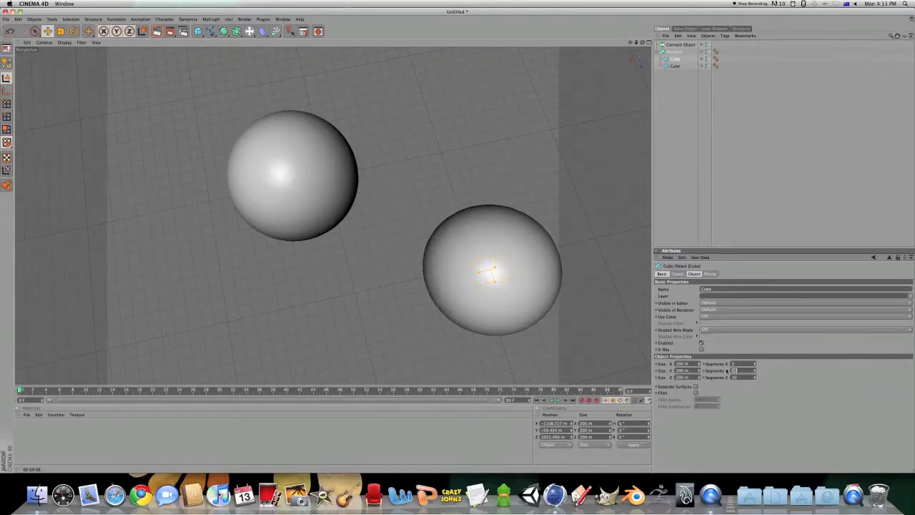
{"action": "type", "text": "5"}
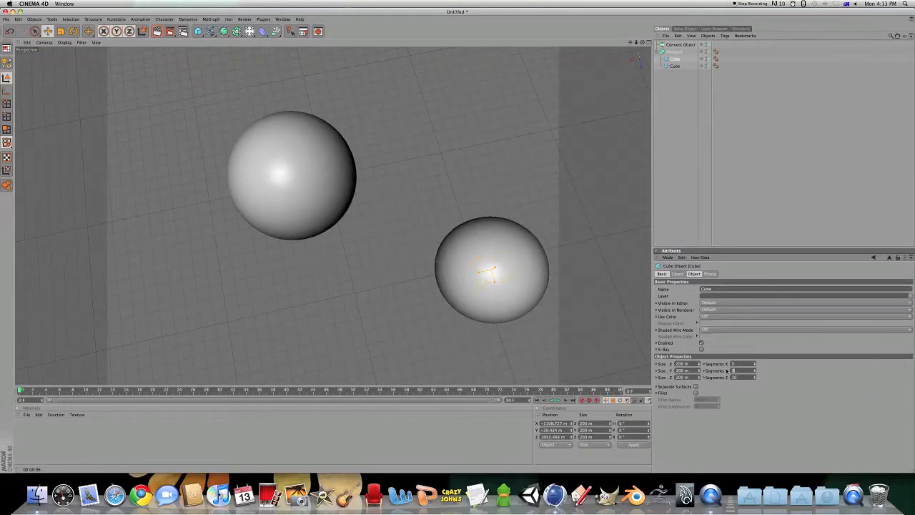
{"action": "key", "text": "Tab"}
{"action": "type", "text": "5"}
{"action": "key", "text": "Tab"}
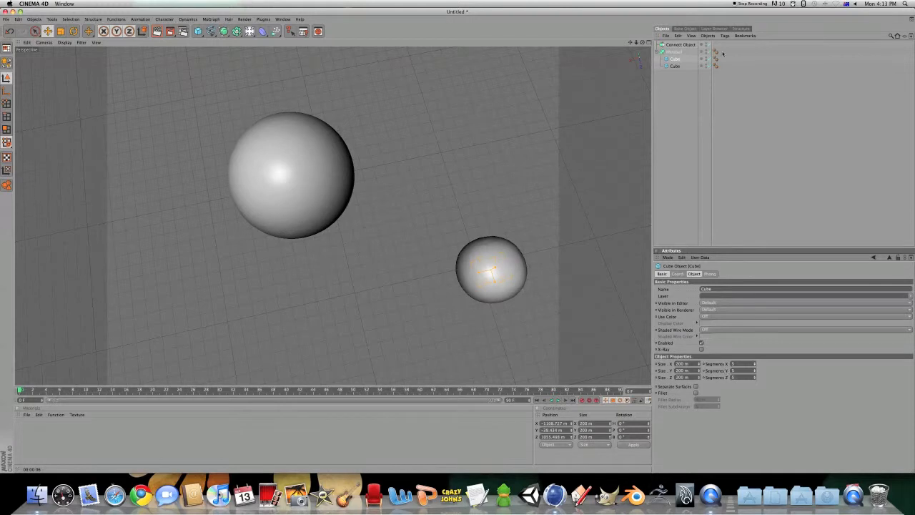
{"action": "left_click", "coordinate": [740, 185]}
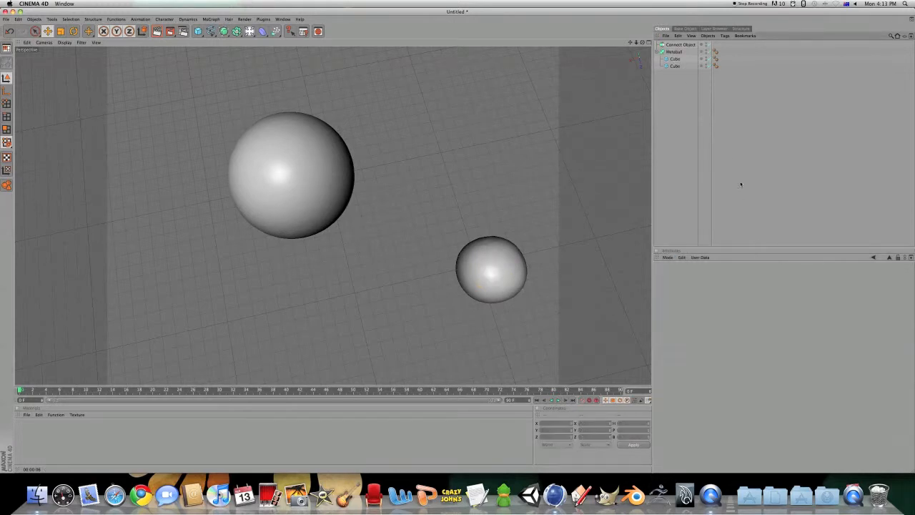
Set the original cube's X, Y and Z segments to 5 each to match the copy
{"action": "left_click", "coordinate": [675, 60]}
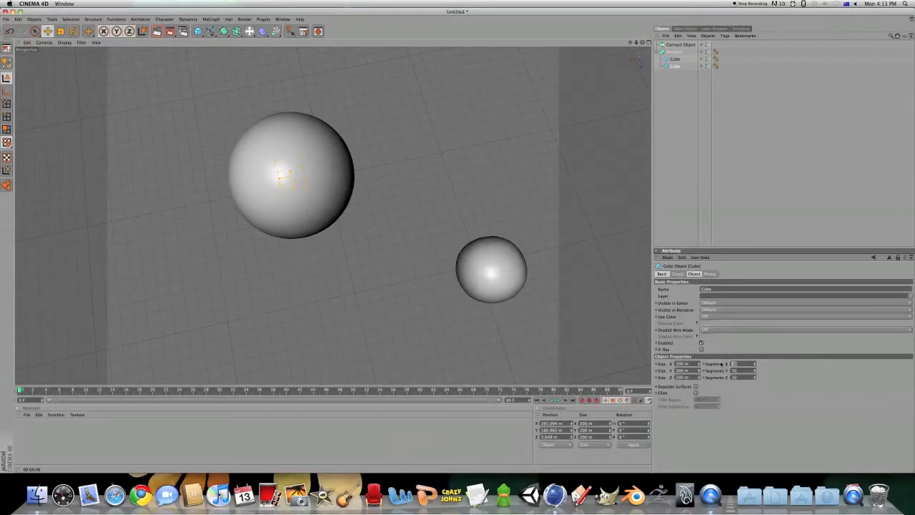
{"action": "key", "text": "Tab"}
{"action": "type", "text": "5"}
{"action": "key", "text": "Tab"}
{"action": "type", "text": "5"}
{"action": "key", "text": "Return"}
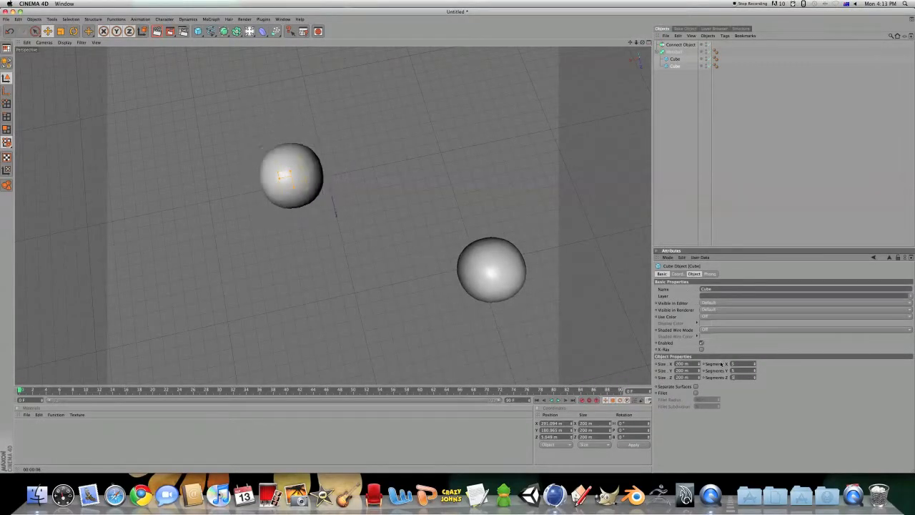
Move the copied cube around and up against the original so the two metaball shapes fuse into one blob
{"action": "left_click", "coordinate": [506, 283]}
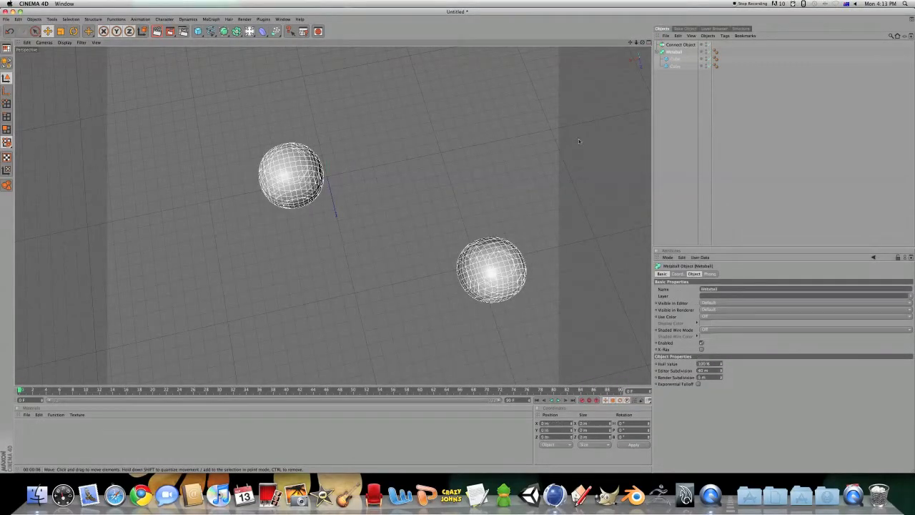
{"action": "left_click", "coordinate": [672, 65]}
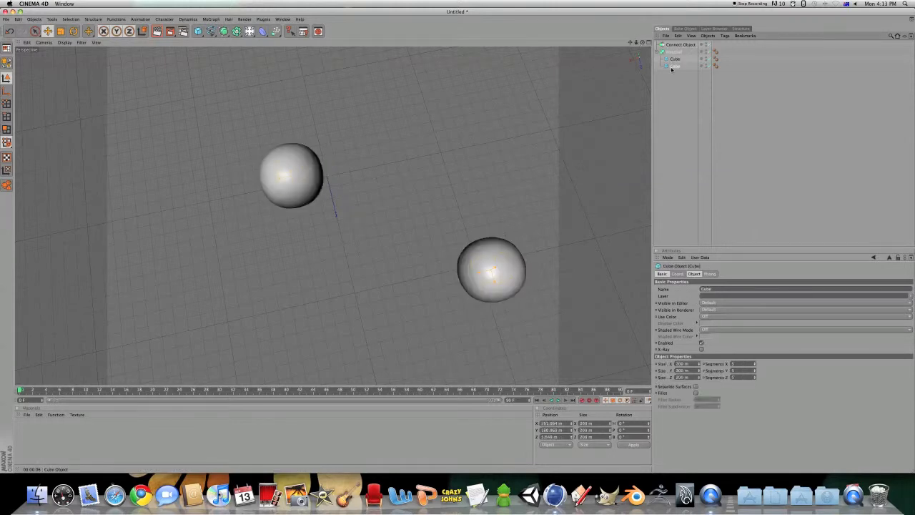
{"action": "left_click_drag", "start_coordinate": [521, 204], "coordinate": [426, 72]}
{"action": "left_click_drag", "start_coordinate": [399, 138], "coordinate": [311, 204]}
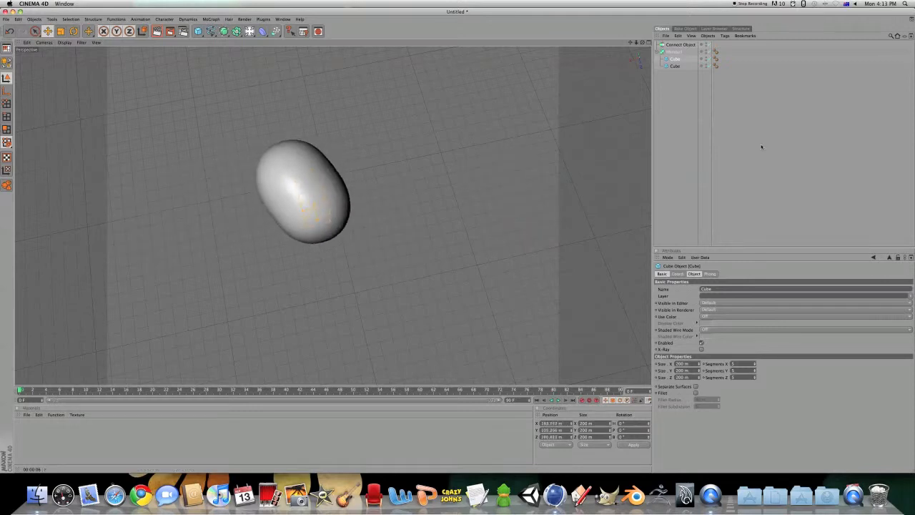
Take the original cube out of the Metaball, then delete the Metaball together with the copied cube
{"action": "left_click", "coordinate": [683, 78]}
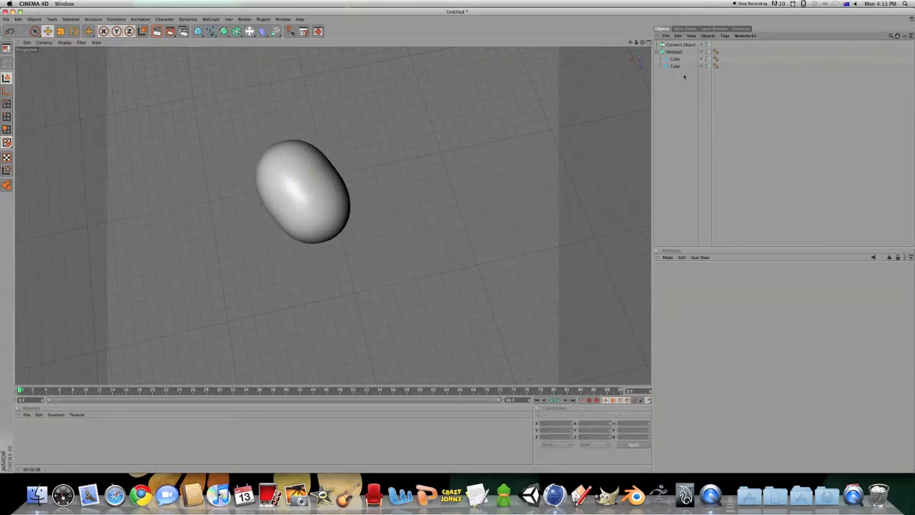
{"action": "left_click", "coordinate": [673, 53]}
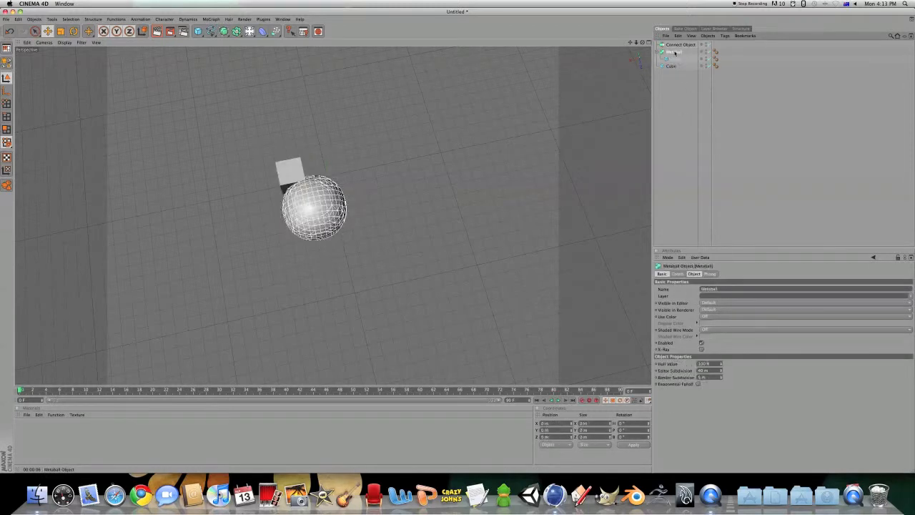
{"action": "key", "text": "Delete"}
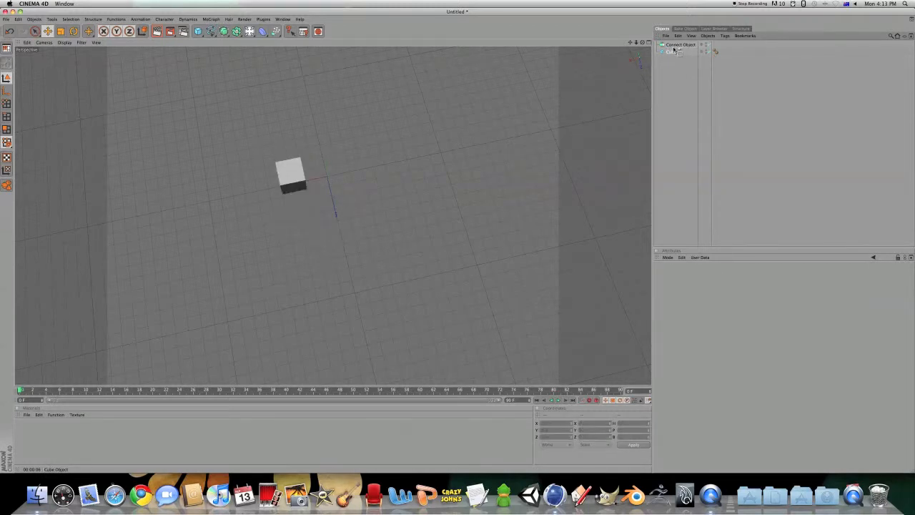
Delete the Connect Object and the remaining cube to empty the scene
{"action": "left_click", "coordinate": [672, 52]}
{"action": "left_click", "coordinate": [673, 46], "text": "shift"}
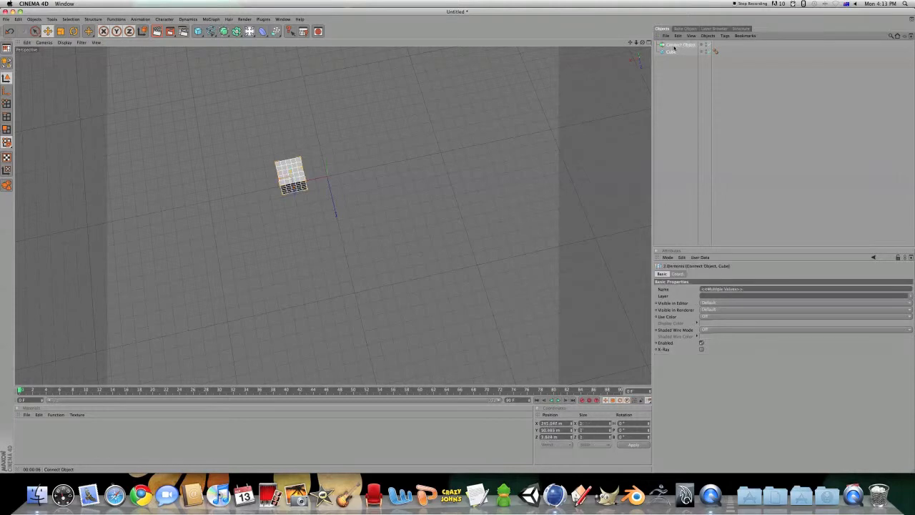
{"action": "key", "text": "Delete"}
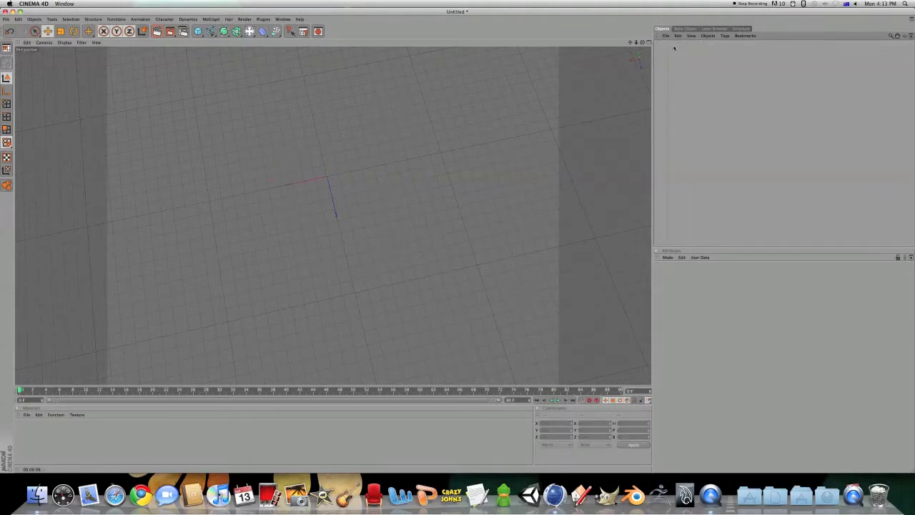